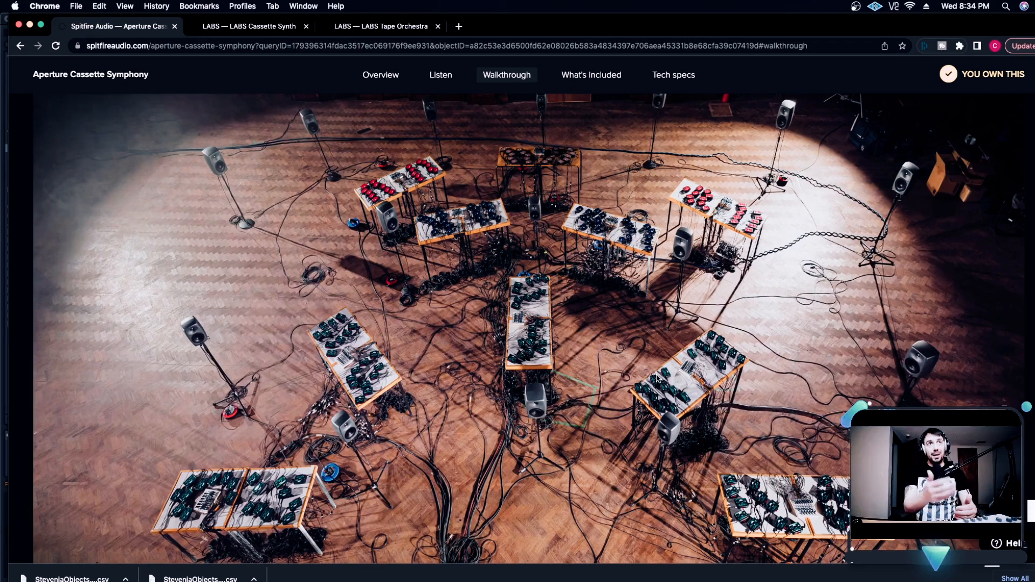
# Review the Aperture Cassette Symphony walkthrough images and read the feature list under "The largest tape orchestra ever created"
pyautogui.scroll(3, 347, 296)
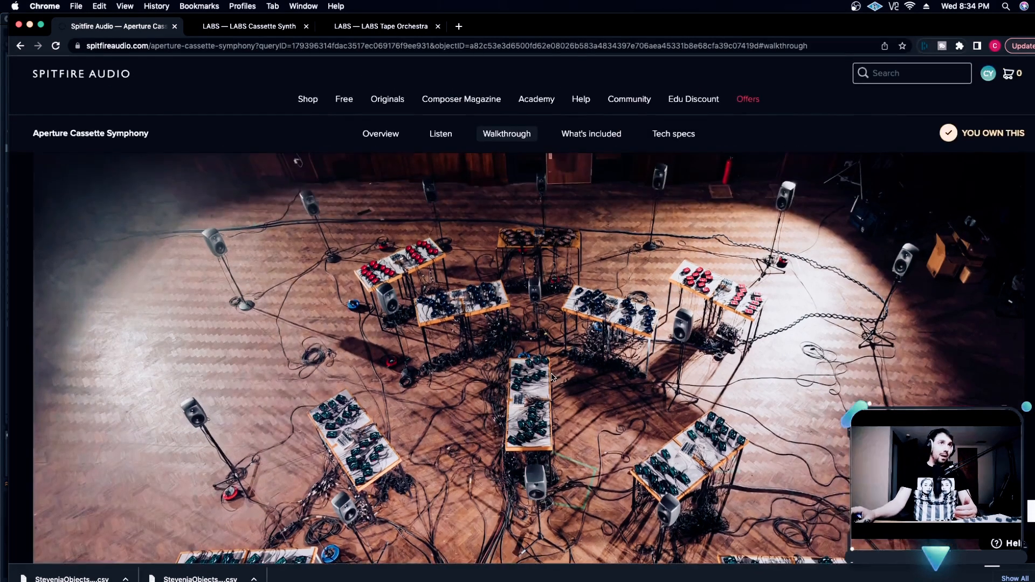
pyautogui.scroll(-2, 347, 296)
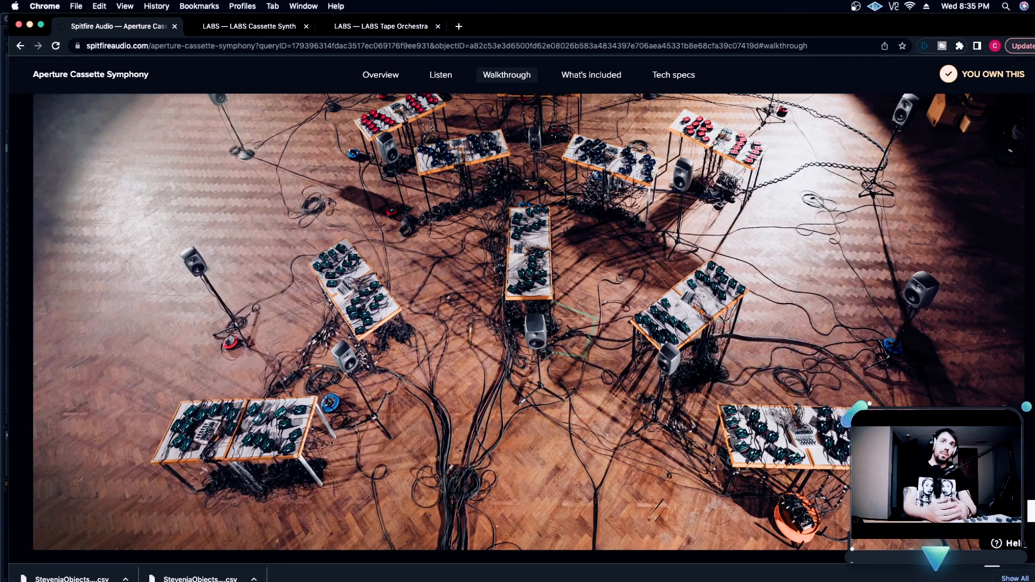
pyautogui.scroll(2, 762, 375)
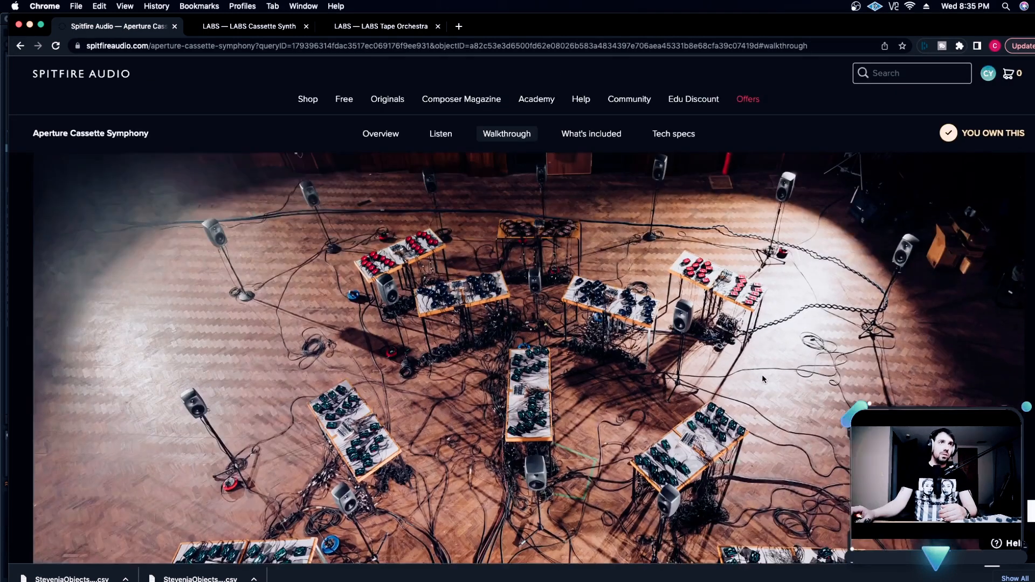
pyautogui.scroll(-6, 762, 374)
pyautogui.scroll(-10, 776, 386)
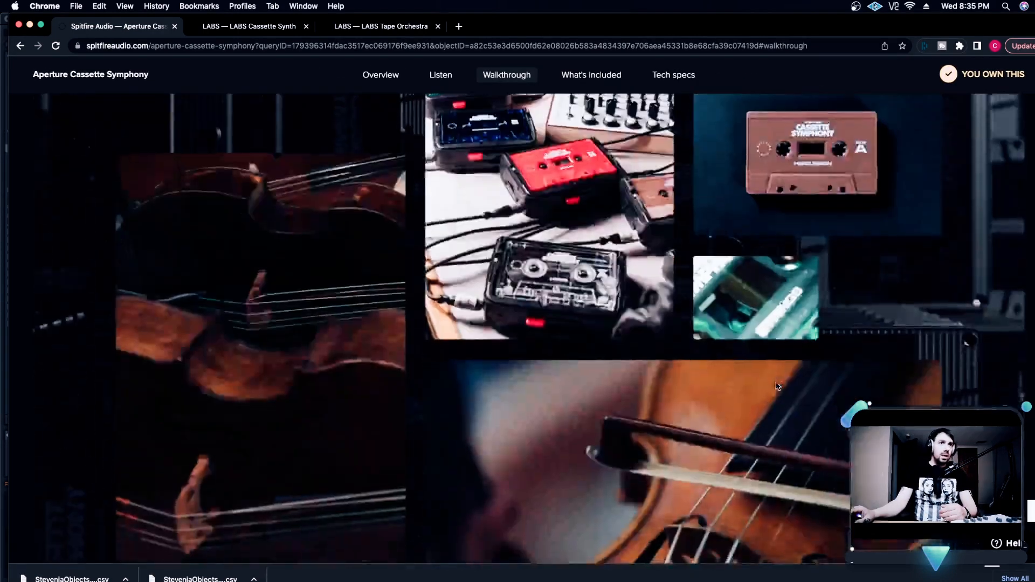
pyautogui.scroll(-4, 776, 388)
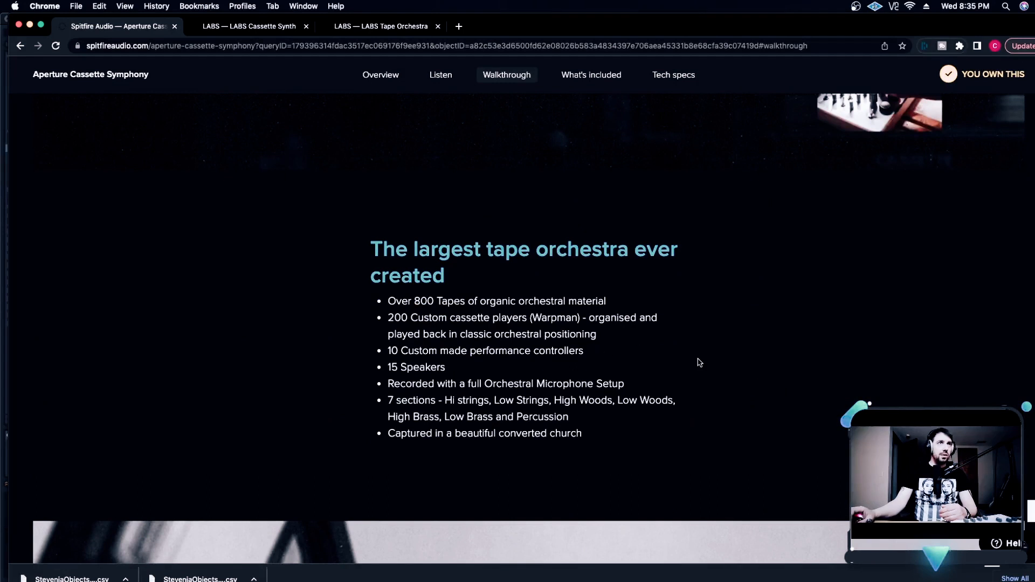
pyautogui.scroll(-1, 698, 360)
pyautogui.moveTo(394, 247); pyautogui.dragTo(567, 248)
pyautogui.click(592, 247)
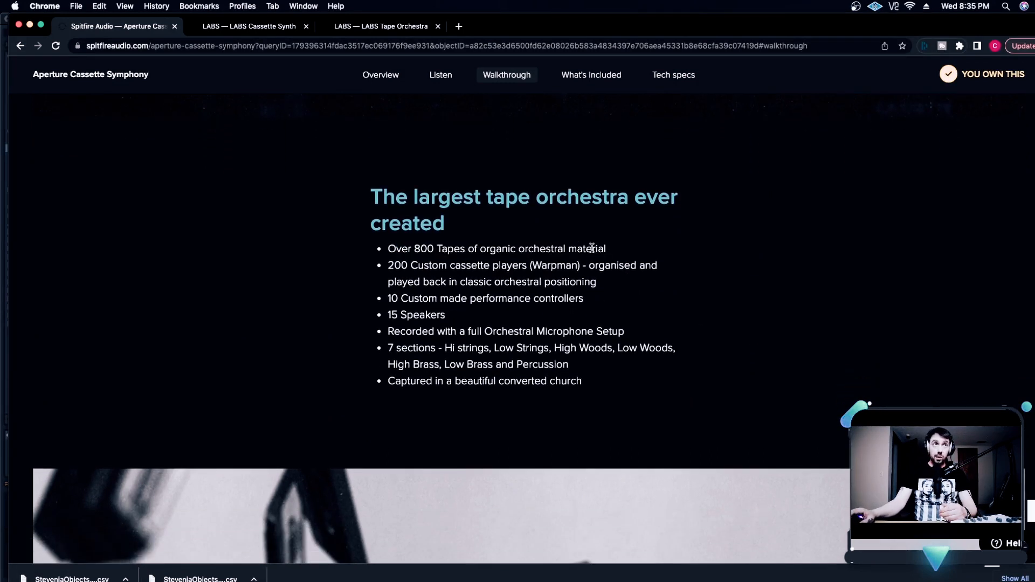
pyautogui.moveTo(424, 265); pyautogui.dragTo(542, 264)
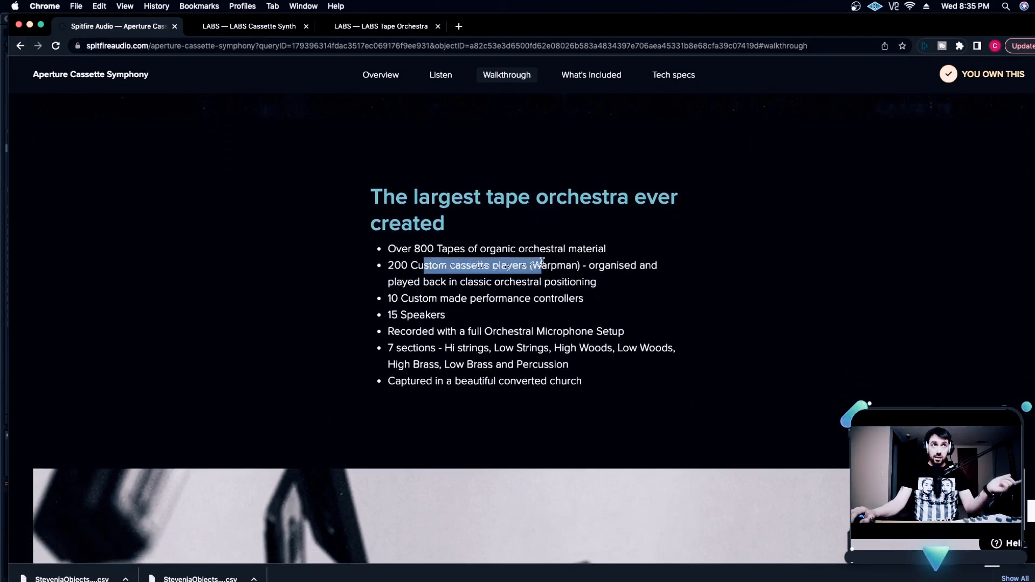
pyautogui.click(544, 264)
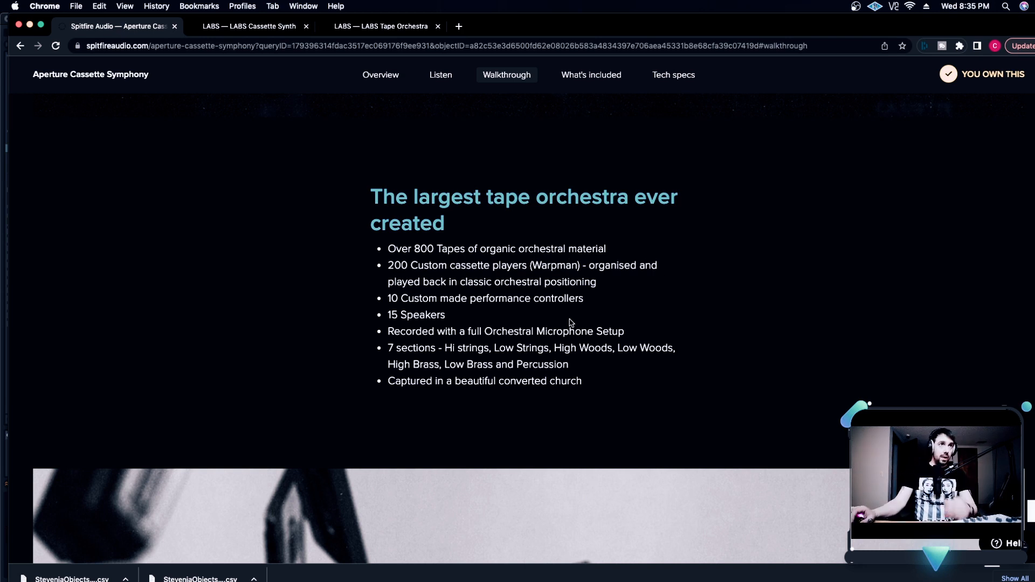
# Look through the rest of the product page, including the FAQs, down to the Mac and PC system requirements
pyautogui.scroll(-7, 628, 358)
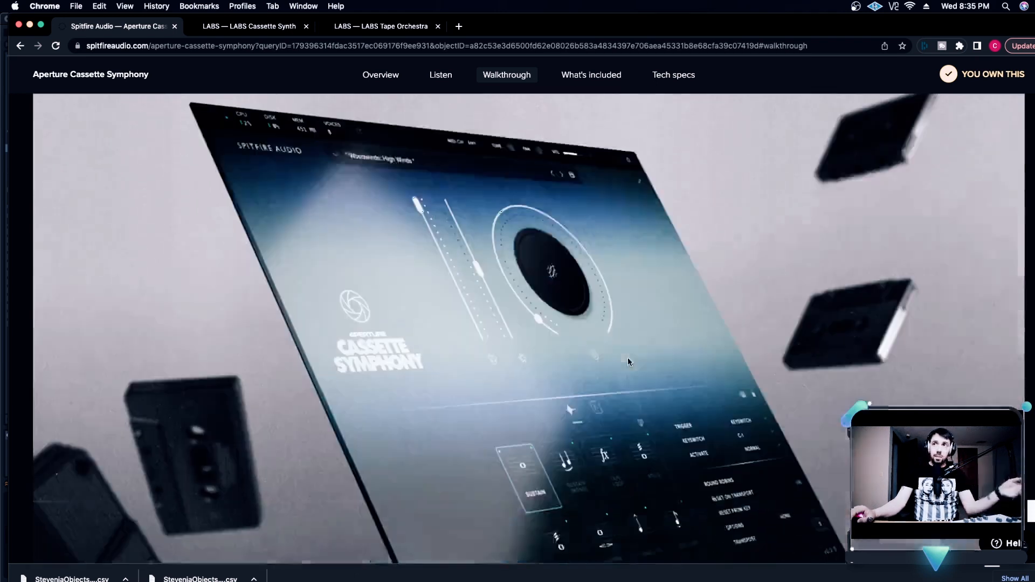
pyautogui.scroll(-15, 628, 358)
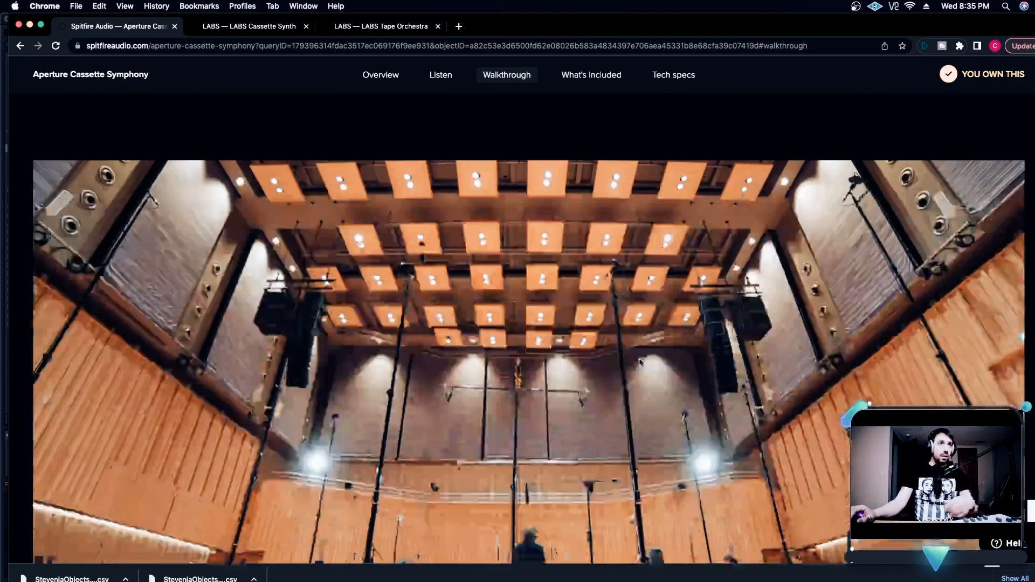
pyautogui.scroll(-20, 647, 369)
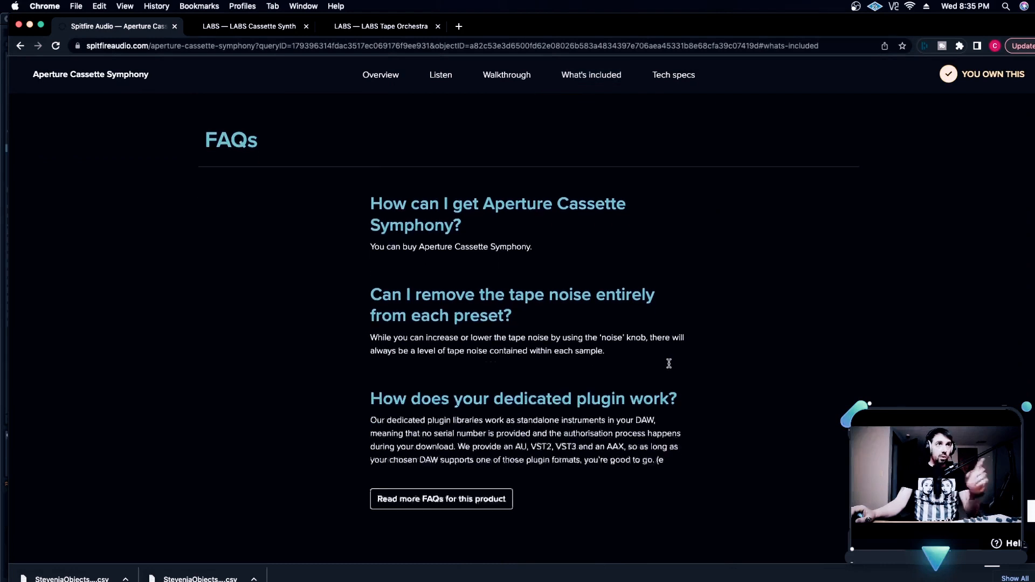
pyautogui.scroll(-4, 673, 370)
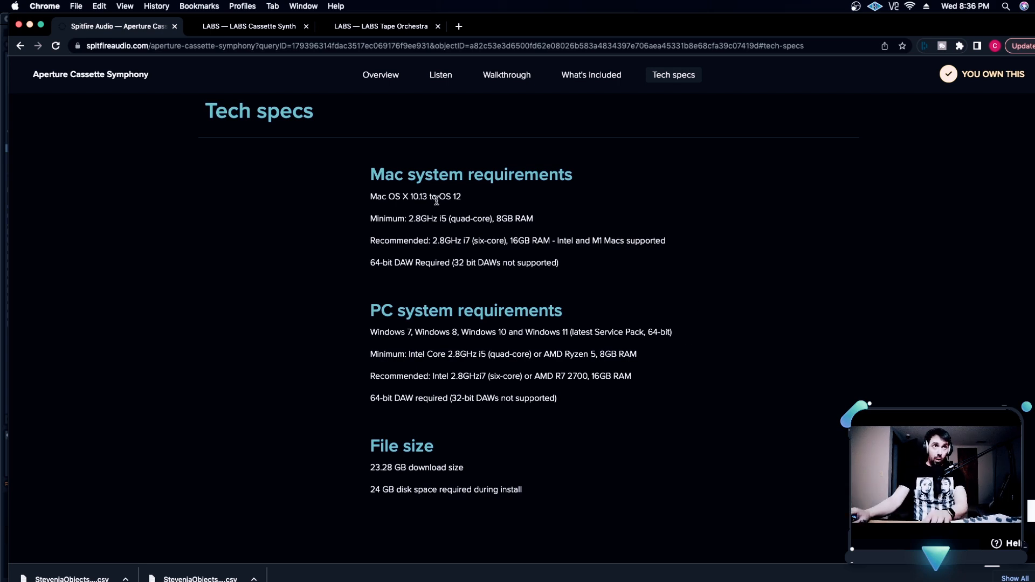
# Review the free LABS Cassette Synth and Tape Orchestra pages, including the description of the Yamaha CS-80 source
pyautogui.hotkey('ctrl', 'Tab')
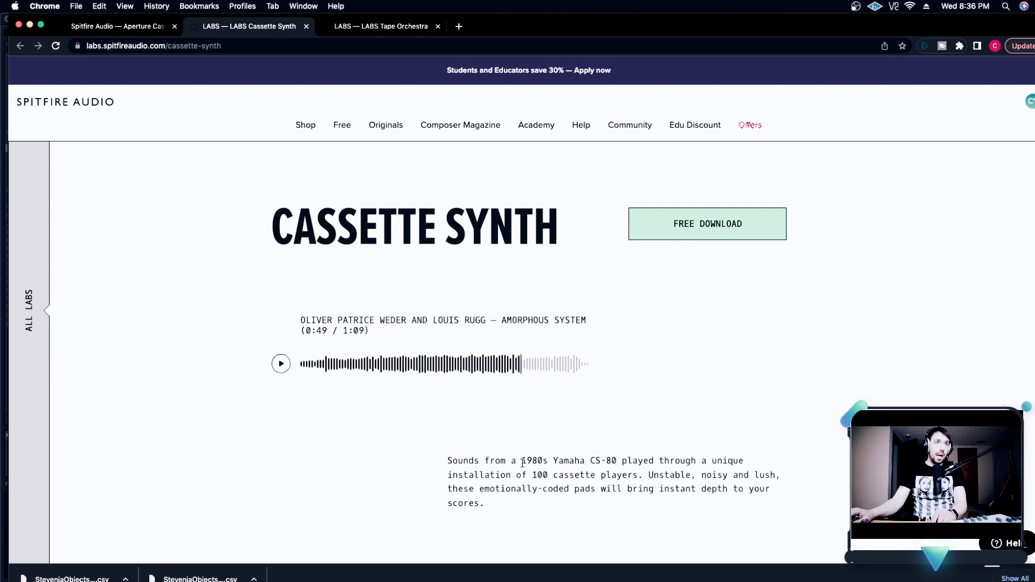
pyautogui.moveTo(518, 463); pyautogui.dragTo(620, 463)
pyautogui.click(622, 471)
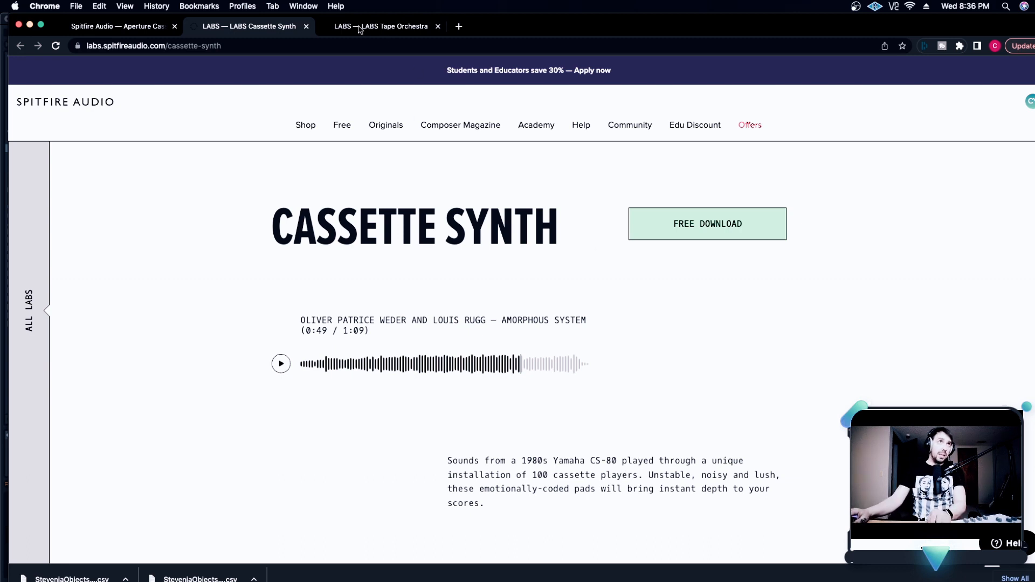
pyautogui.hotkey('ctrl', 'Tab')
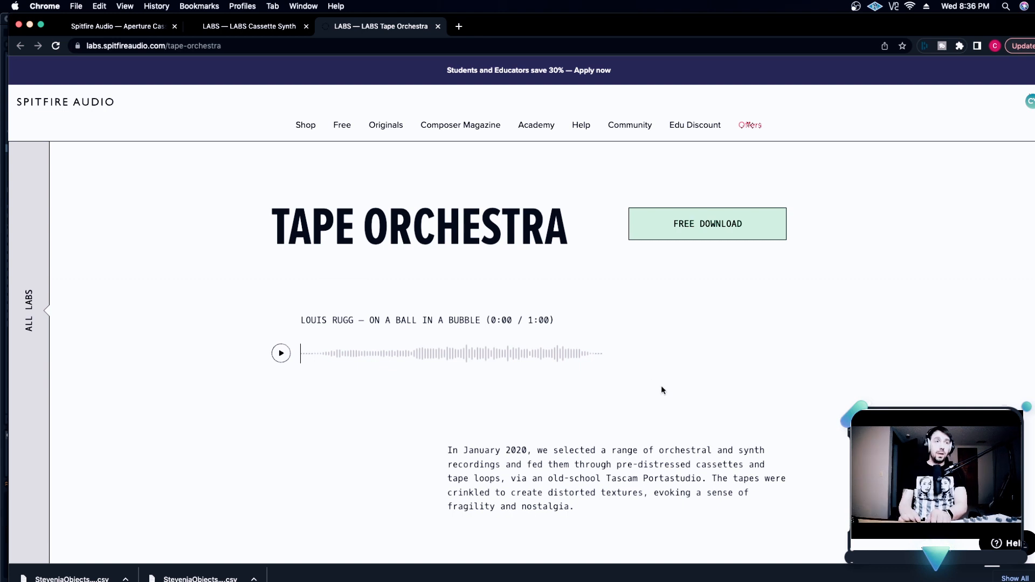
pyautogui.click(273, 30)
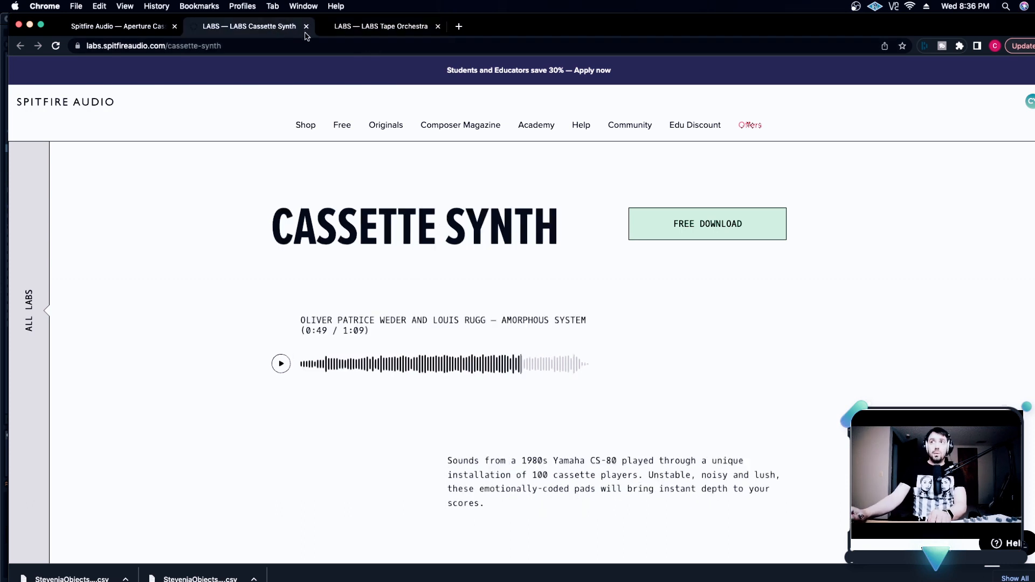
# Return to the Aperture Cassette Symphony page and check the download size and required disk space
pyautogui.hotkey('ctrl', 'shift', 'Tab')
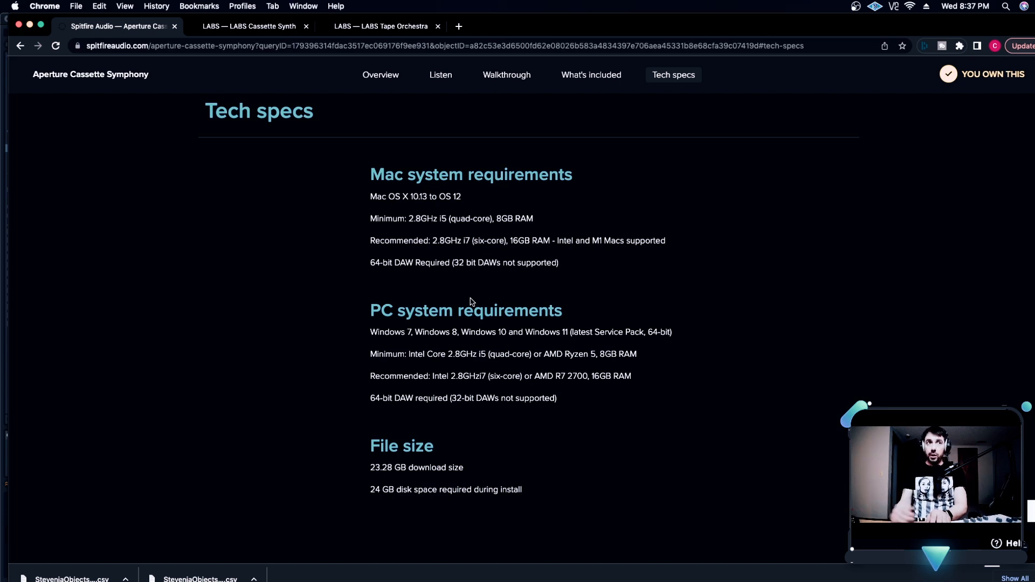
pyautogui.scroll(-2, 472, 302)
pyautogui.moveTo(371, 401); pyautogui.dragTo(431, 404)
pyautogui.click(475, 403)
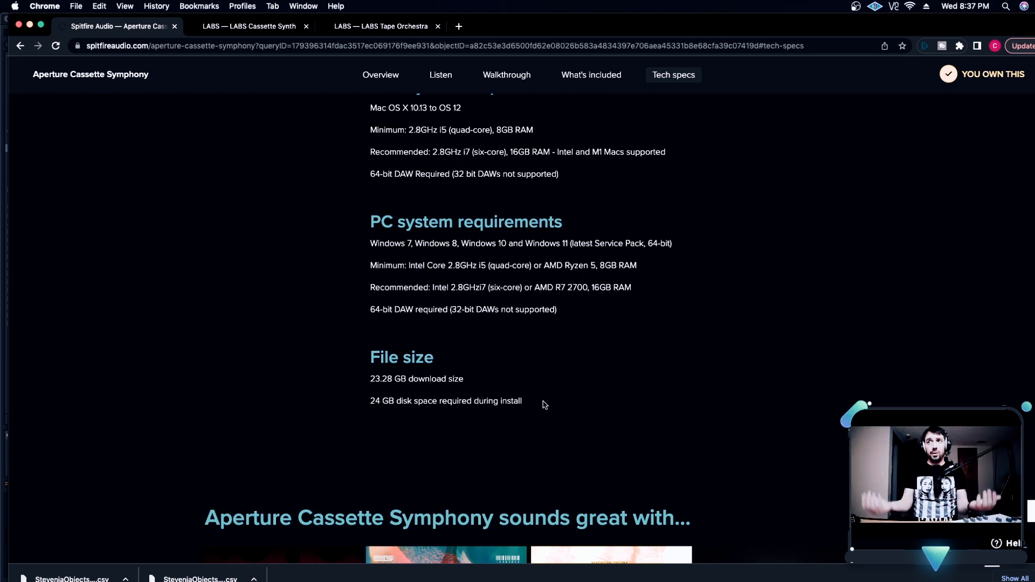
pyautogui.scroll(5, 548, 388)
# Switch to Ableton Live and go through the arrangement from the intro and verse to the second hook at bar 37
pyautogui.click(30, 25)
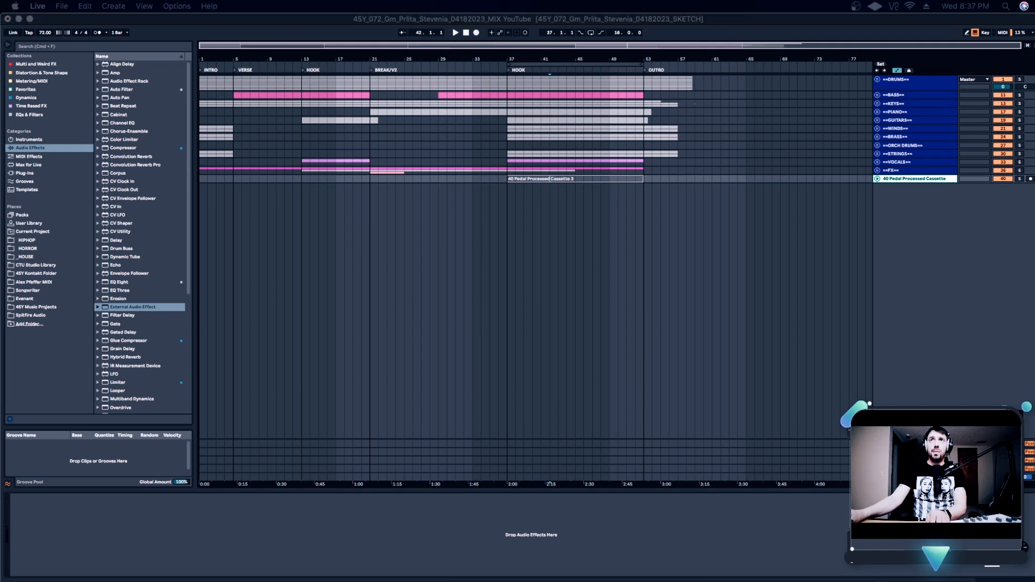
pyautogui.click(348, 295)
pyautogui.click(204, 210)
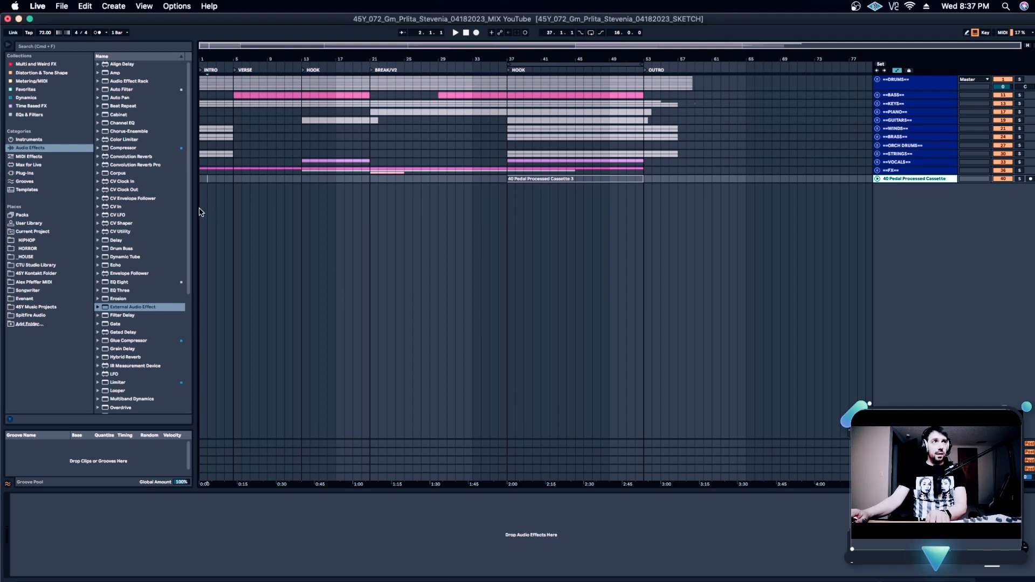
pyautogui.click(233, 197)
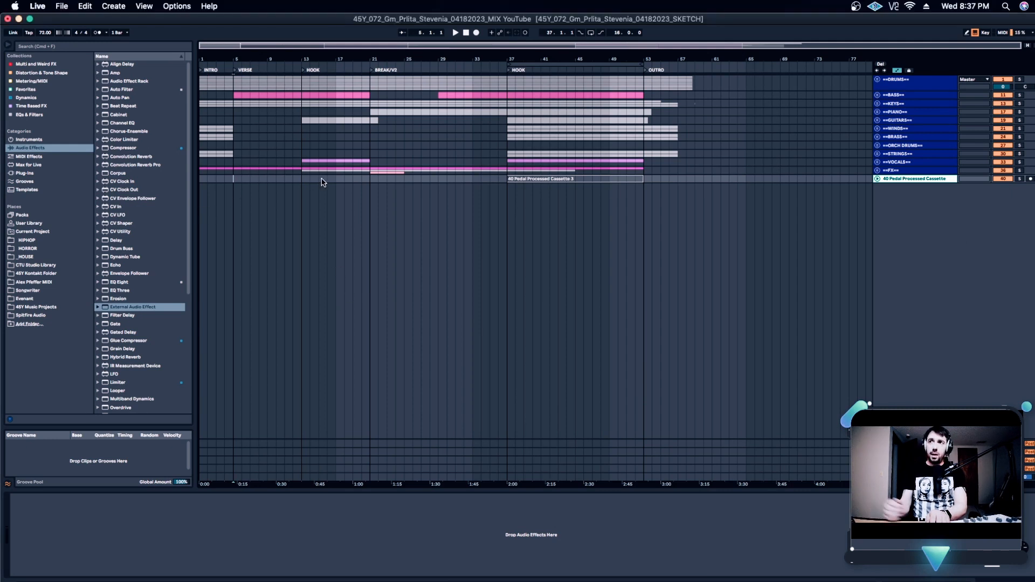
pyautogui.click(438, 180)
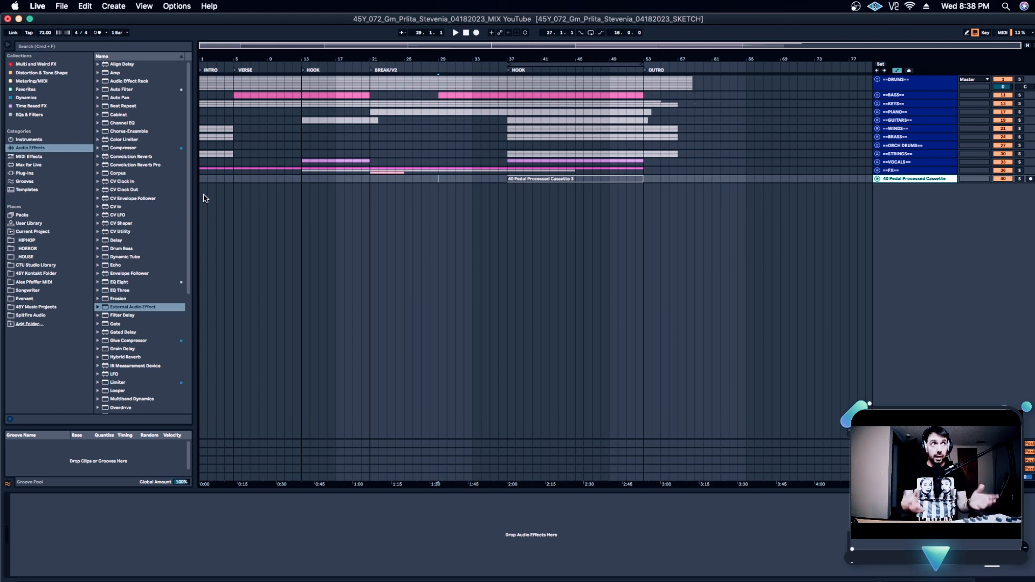
pyautogui.click(506, 199)
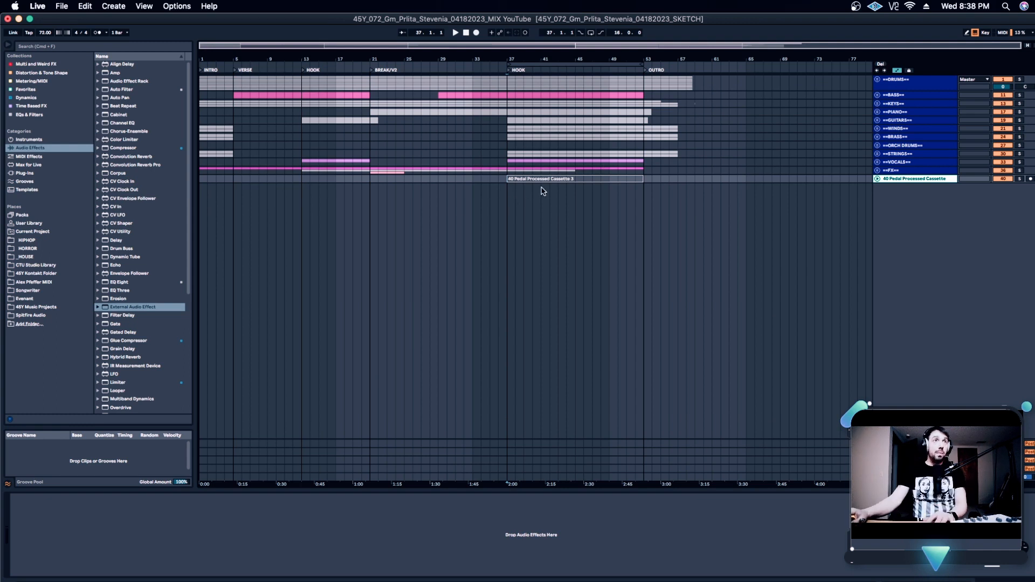
# Play the arrangement from bar 1, and continue playback from the second hook at bar 37
pyautogui.click(204, 218)
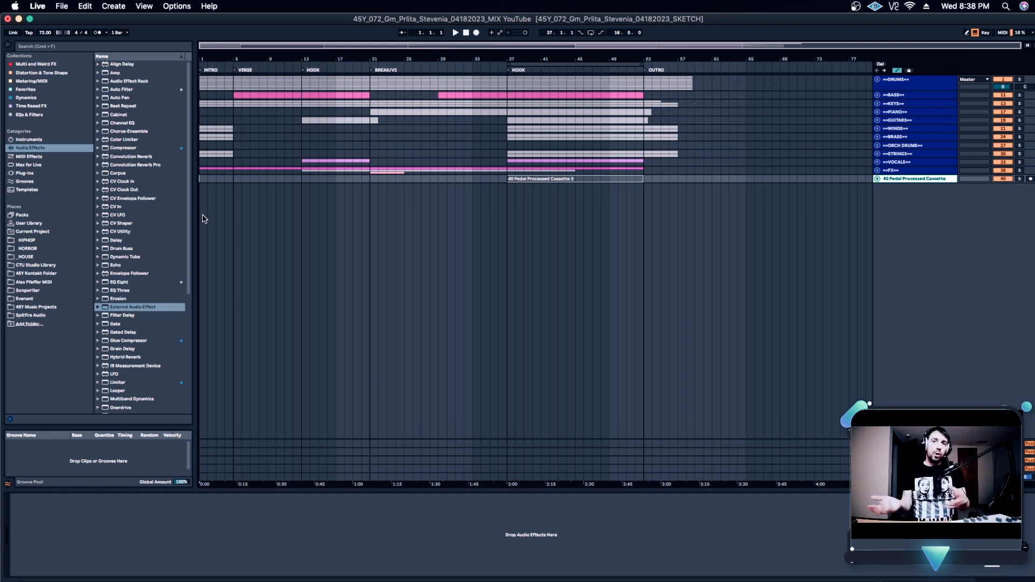
pyautogui.press('space')
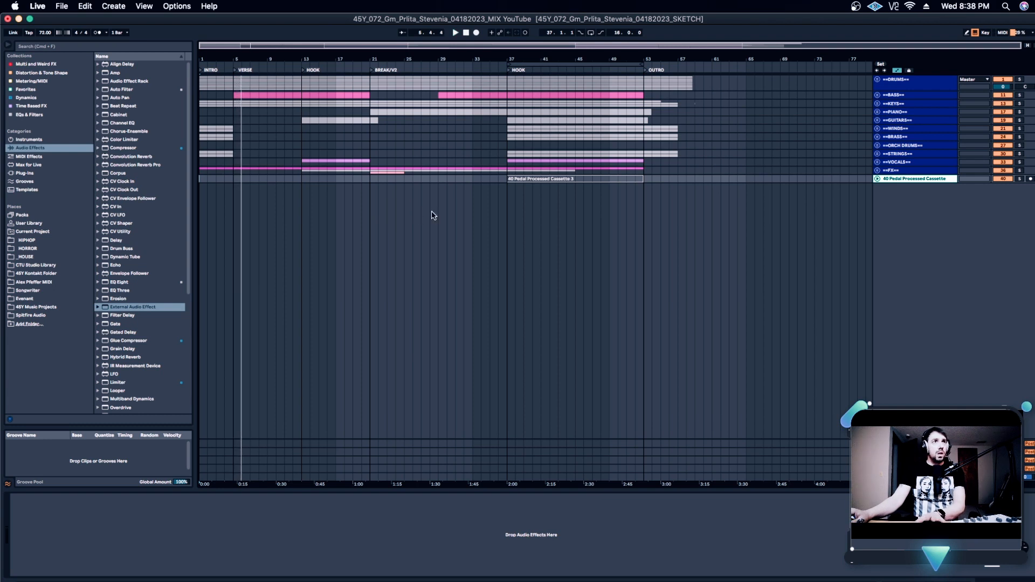
pyautogui.click(501, 216)
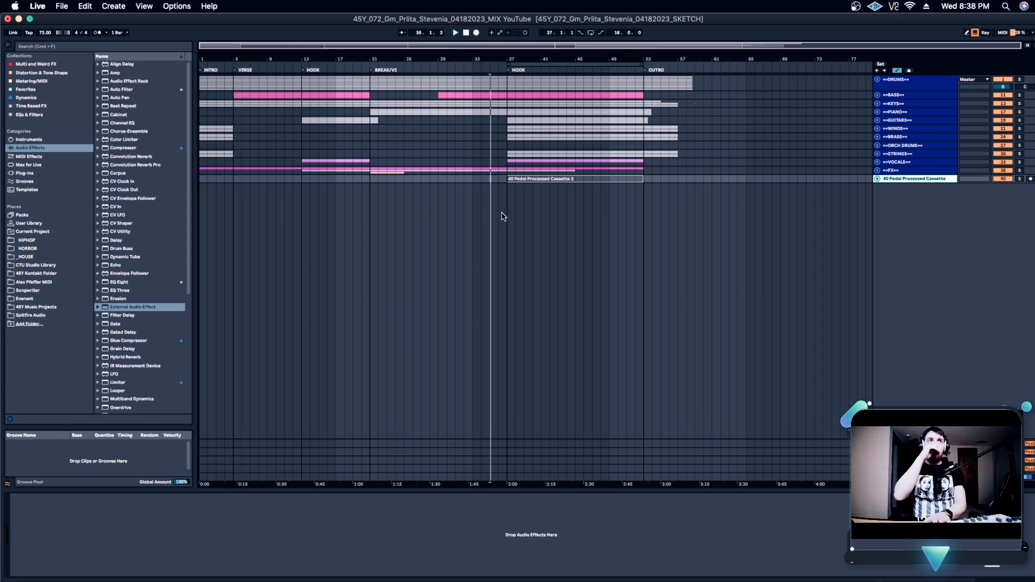
pyautogui.click(517, 203)
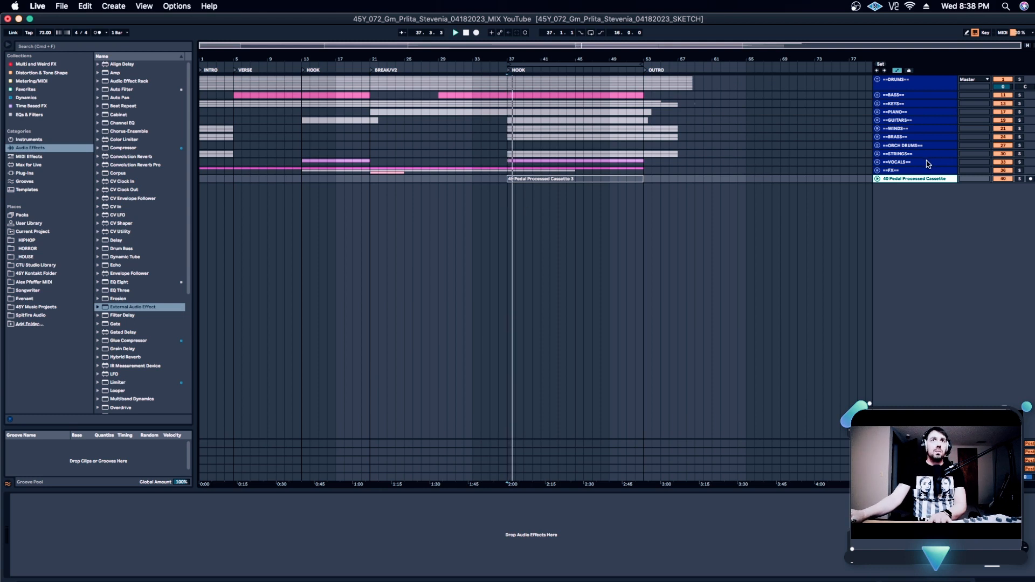
# Solo the STRINGS, BRASS, WINDS and ORCH DRUMS groups together to hear them in the hook, and clear their solos
pyautogui.click(928, 160)
pyautogui.click(939, 154)
pyautogui.keyDown('super'); pyautogui.click(906, 137); pyautogui.keyUp('super')
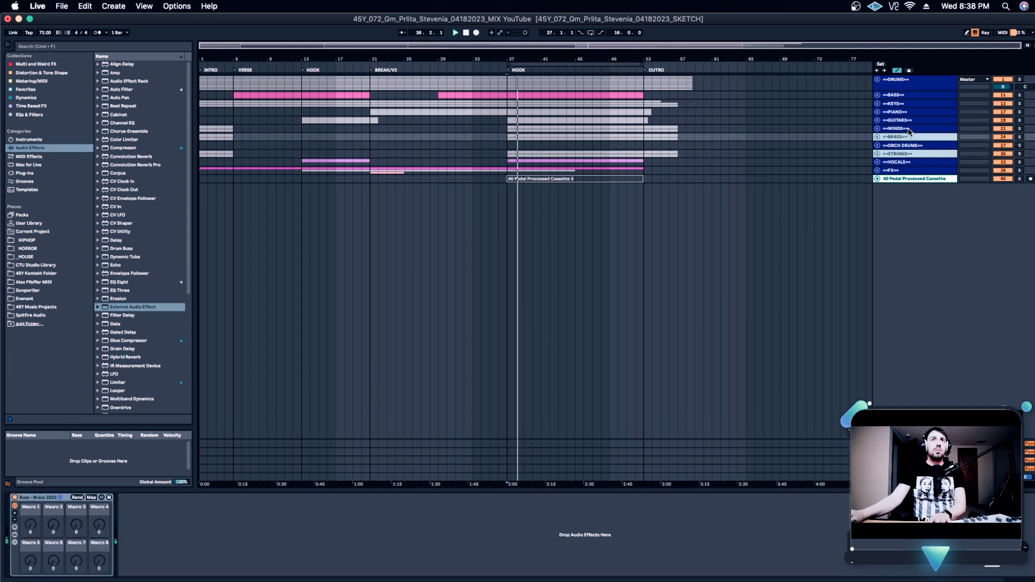
pyautogui.keyDown('super'); pyautogui.click(908, 129); pyautogui.keyUp('super')
pyautogui.keyDown('super'); pyautogui.click(944, 146); pyautogui.keyUp('super')
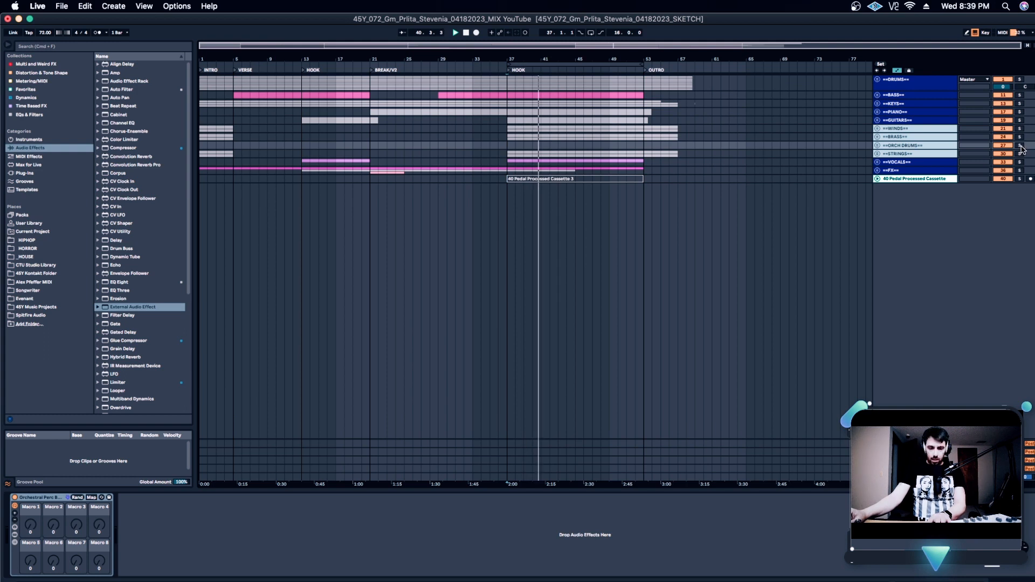
pyautogui.click(1021, 146)
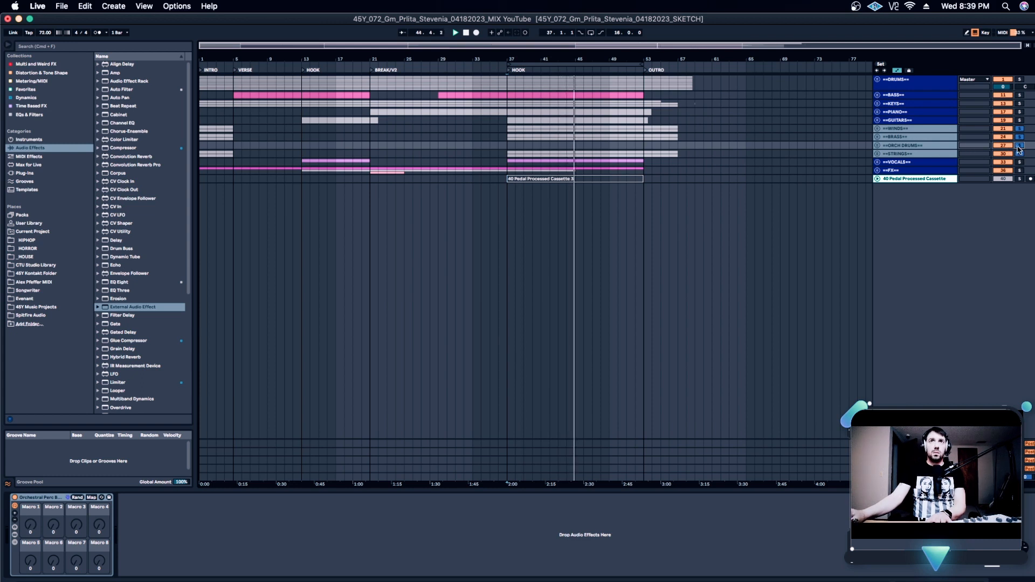
pyautogui.click(1018, 146)
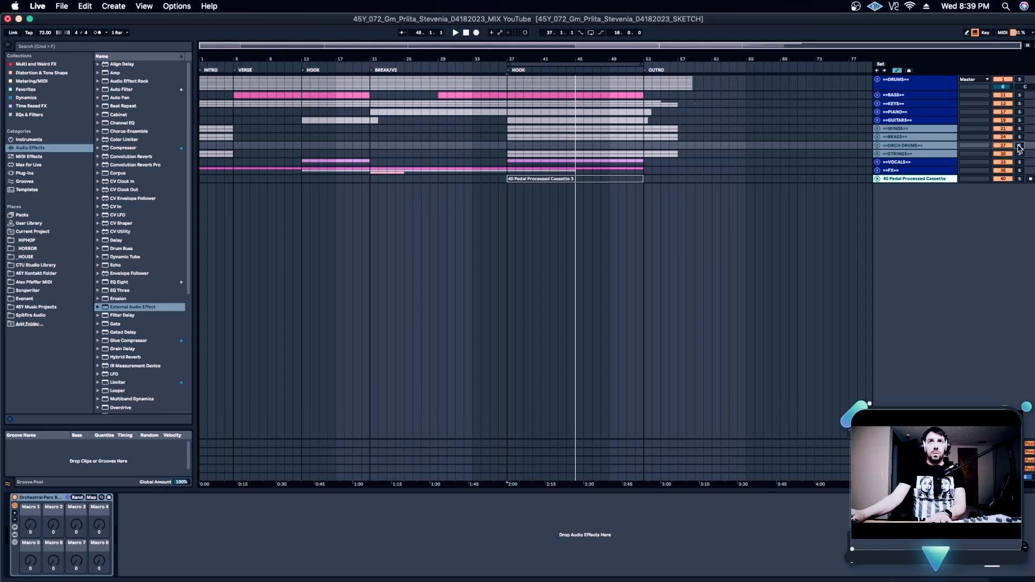
# Place the playhead at bar 42, expand the WINDS group and unfold the SACS Winds Hi instrument rack
pyautogui.click(694, 150)
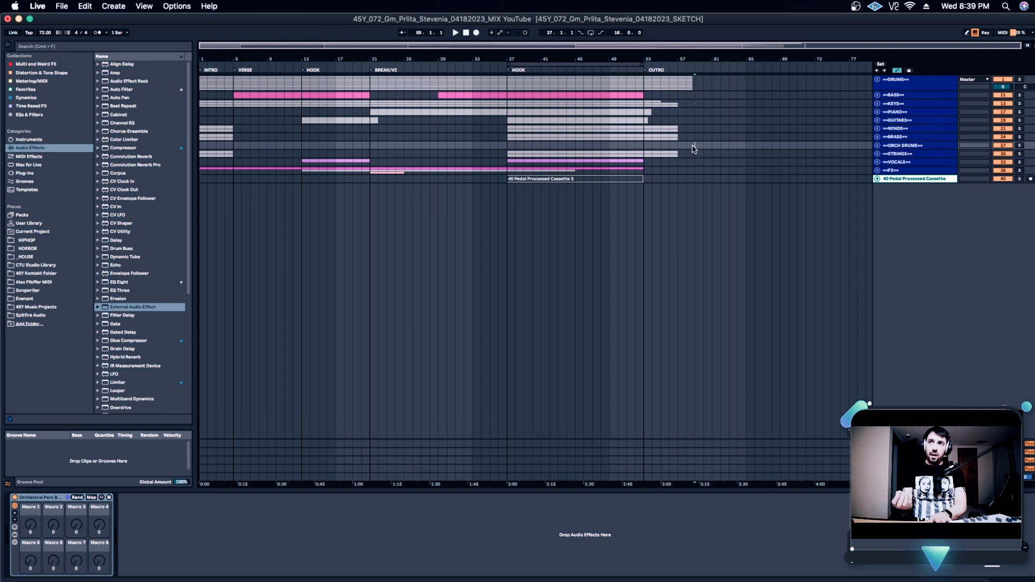
pyautogui.click(524, 146)
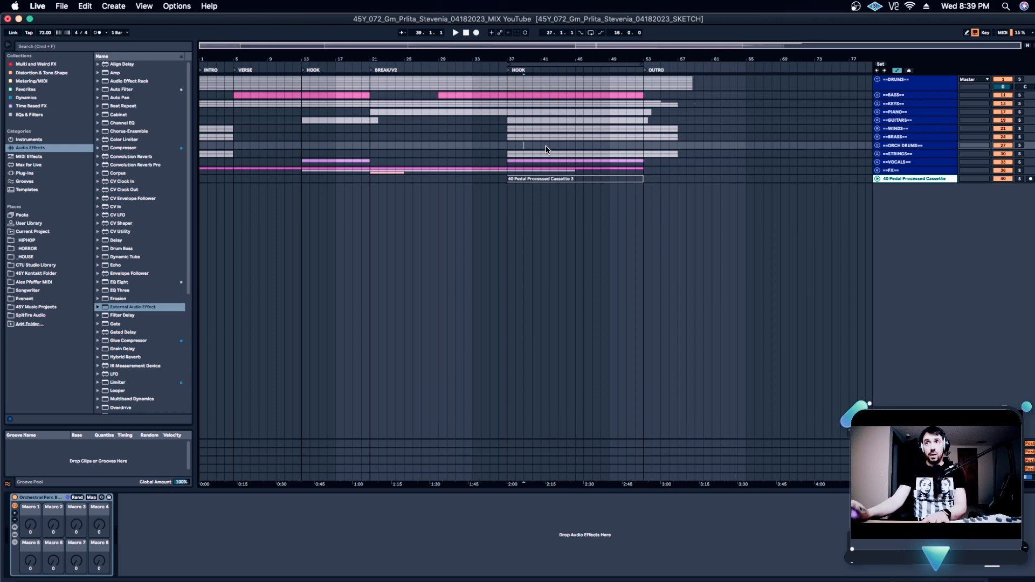
pyautogui.click(550, 145)
pyautogui.click(877, 128)
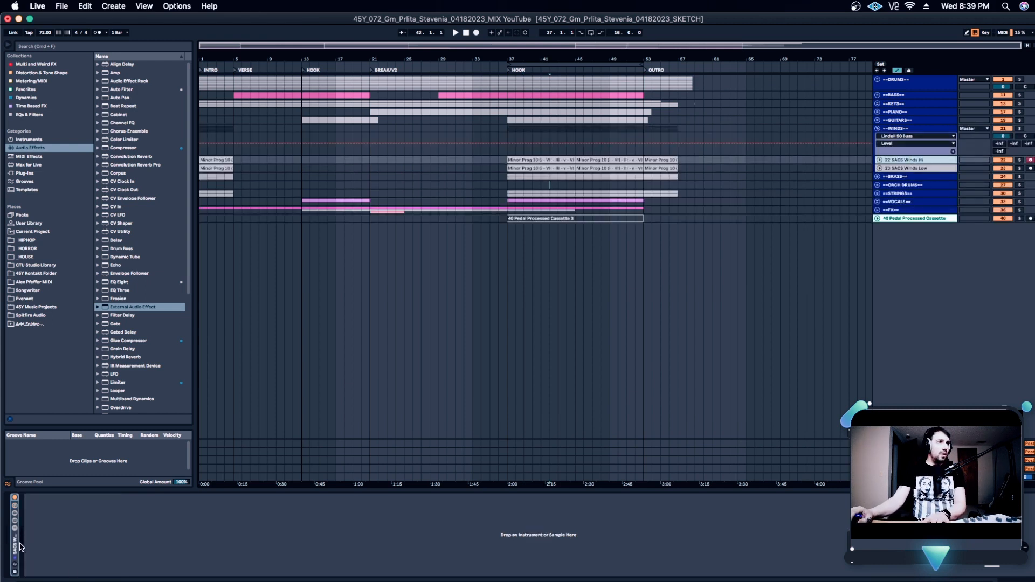
pyautogui.doubleClick(19, 545)
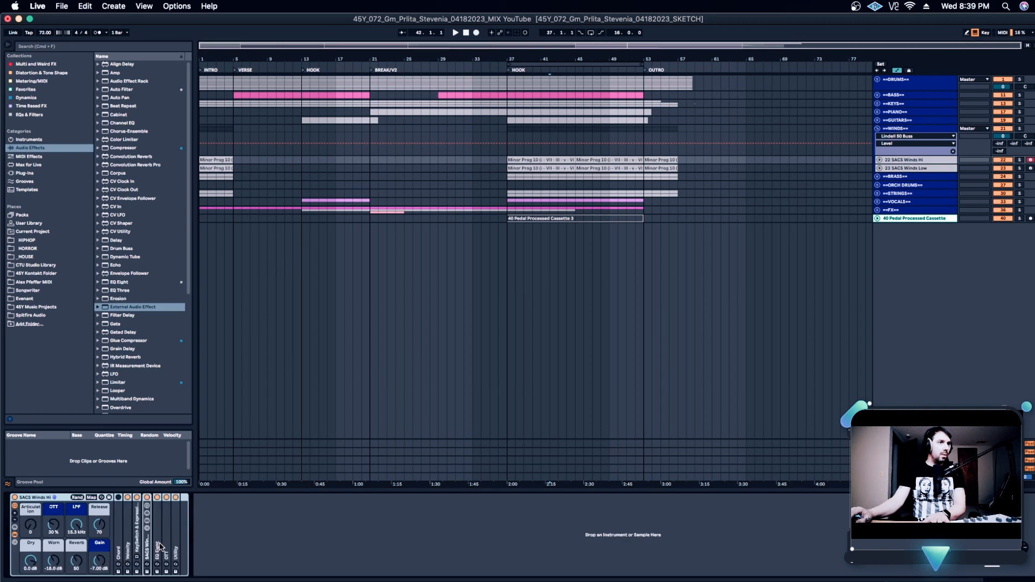
# Unfold the nested SACS Winds High rack and look into the KeySwitch & Expression Map device, folding it back
pyautogui.doubleClick(148, 548)
pyautogui.click(258, 520)
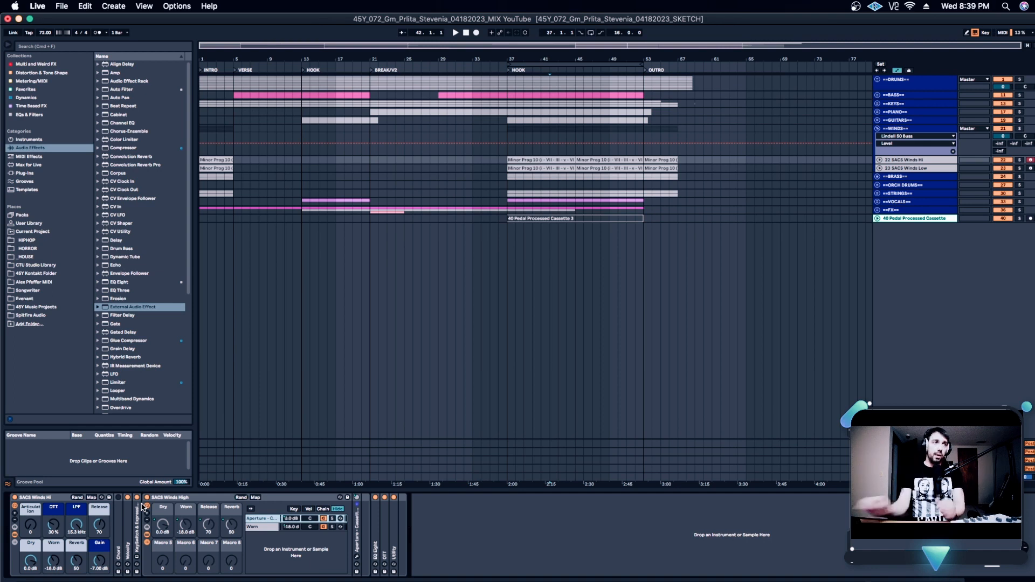
pyautogui.doubleClick(158, 496)
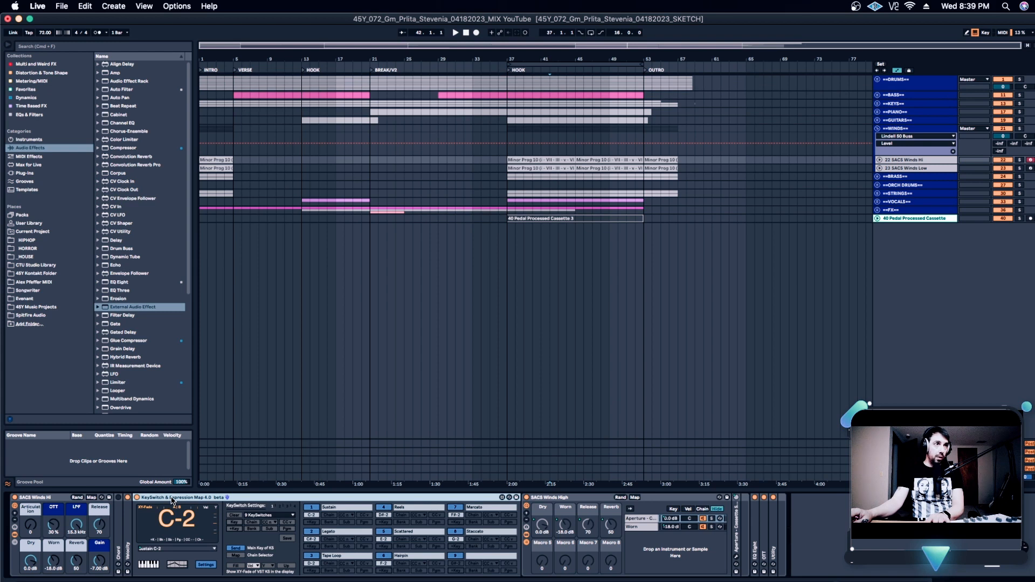
pyautogui.doubleClick(172, 499)
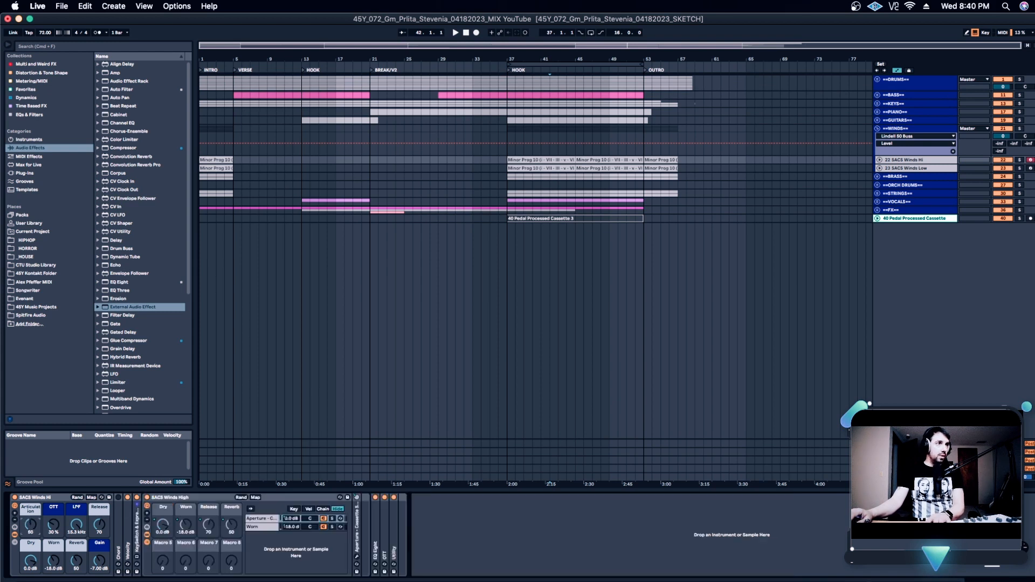
# Set the Articulation macro to 0, open the Aperture chain's Cassette Symphony instrument and reposition its window over the arrangement
pyautogui.moveTo(30, 525); pyautogui.dragTo(30, 555)
pyautogui.click(262, 519)
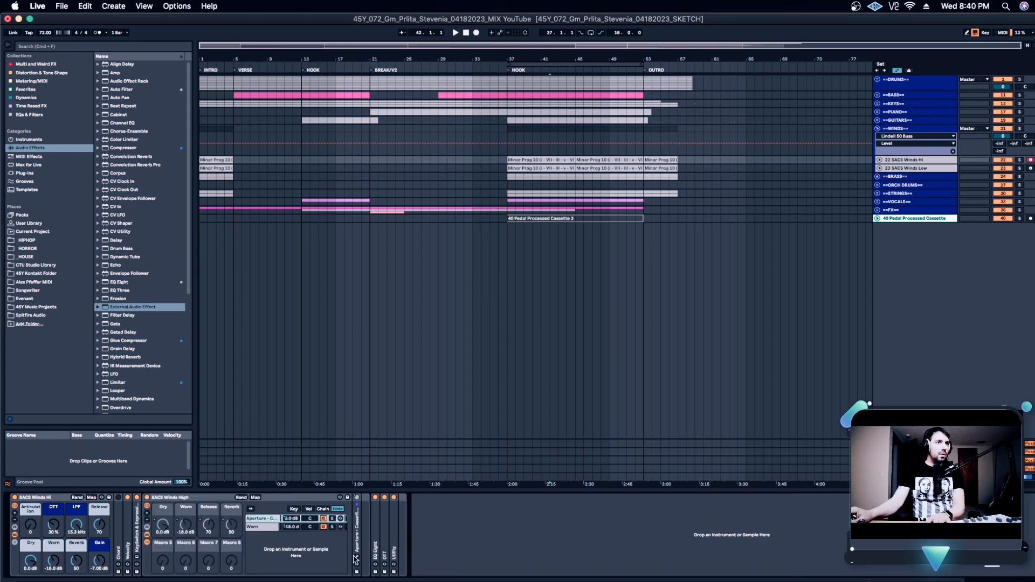
pyautogui.click(357, 557)
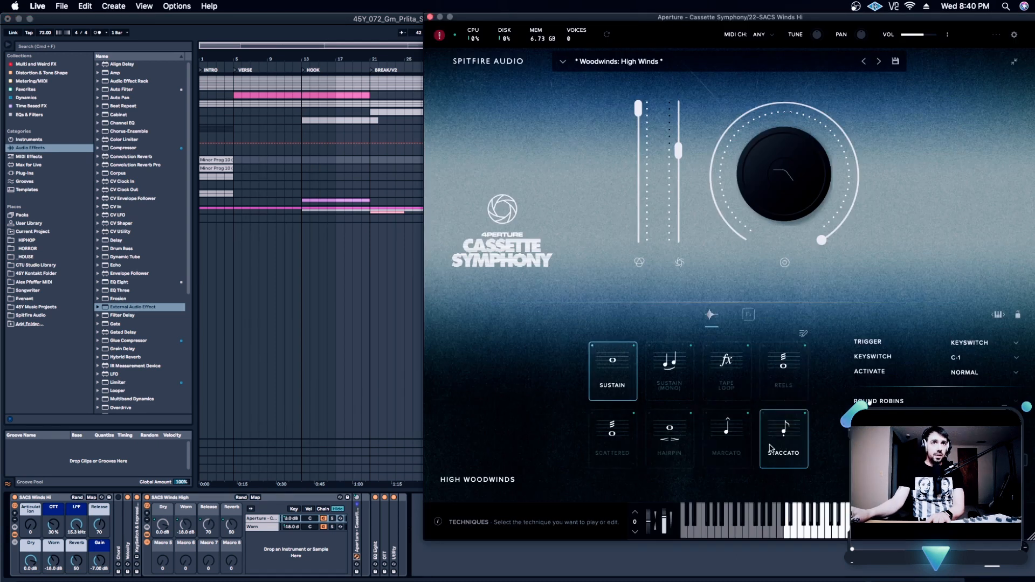
pyautogui.moveTo(37, 522)
pyautogui.mouseDown()
pyautogui.moveTo(36, 476)
pyautogui.moveTo(32, 526)
pyautogui.mouseUp()
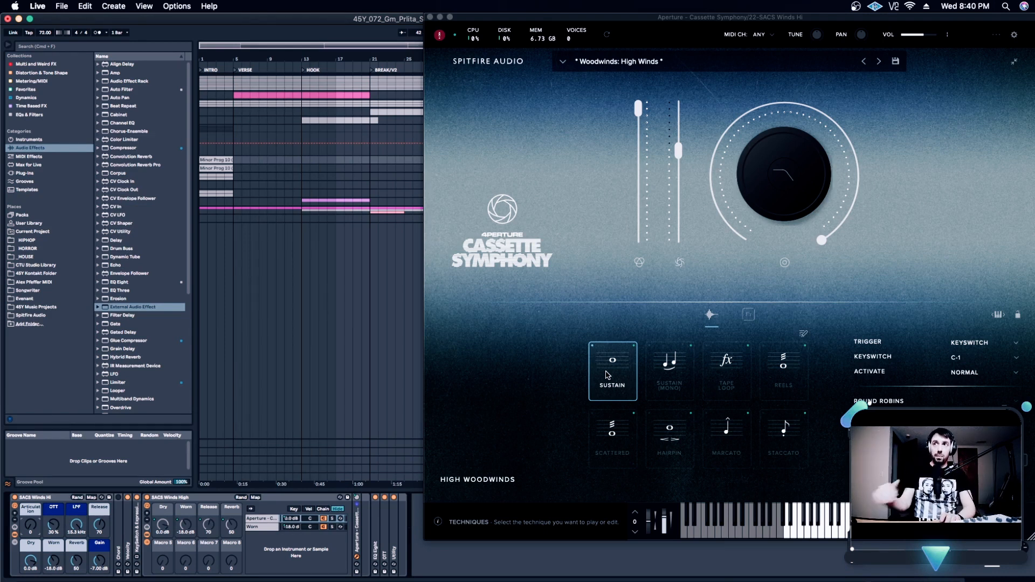
pyautogui.moveTo(717, 11); pyautogui.dragTo(470, 12)
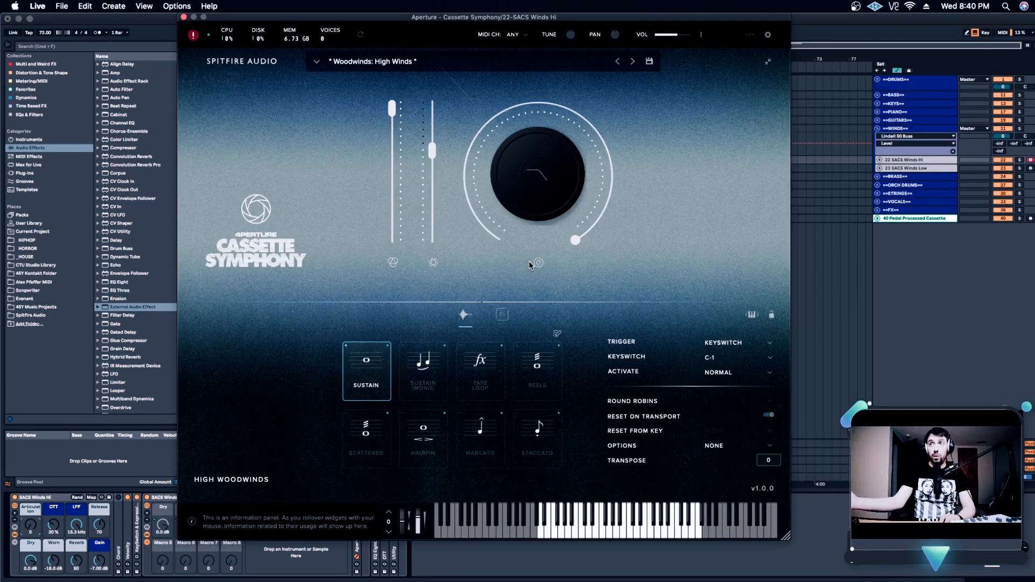
pyautogui.moveTo(525, 16); pyautogui.dragTo(666, 10)
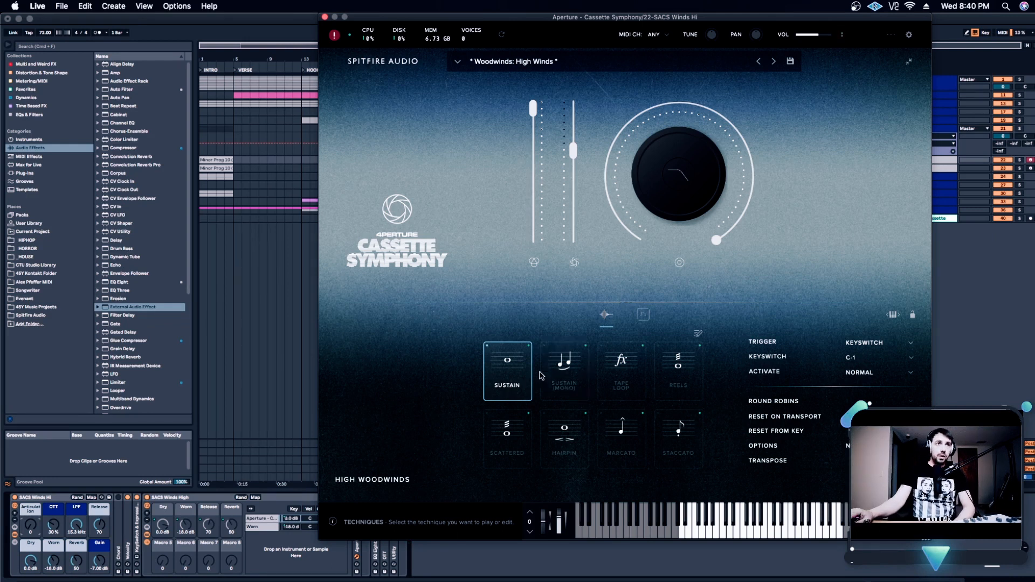
# Switch the High Winds patch to the Sustain (Mono) technique and lower its portamento slightly
pyautogui.click(561, 372)
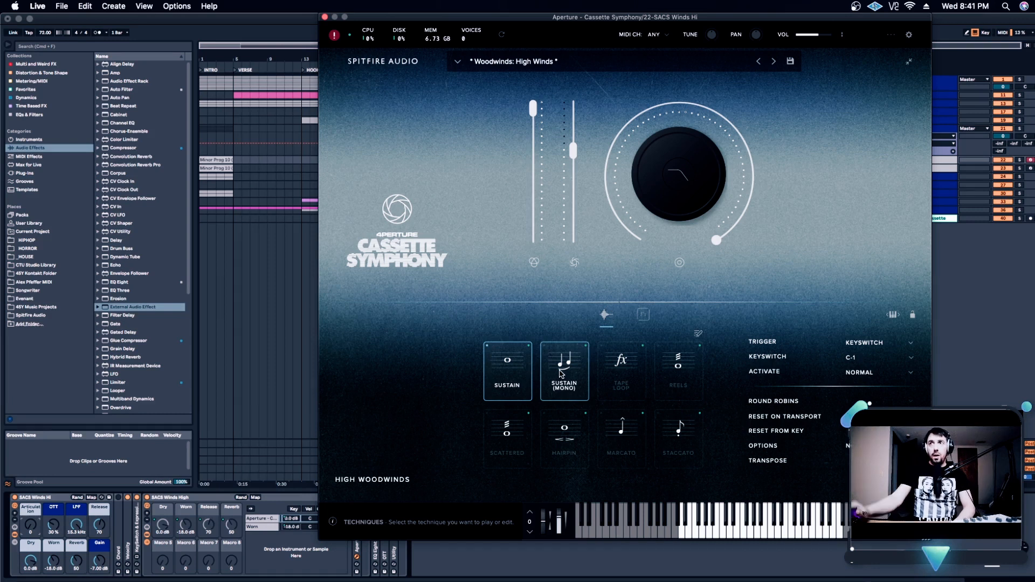
pyautogui.click(561, 370)
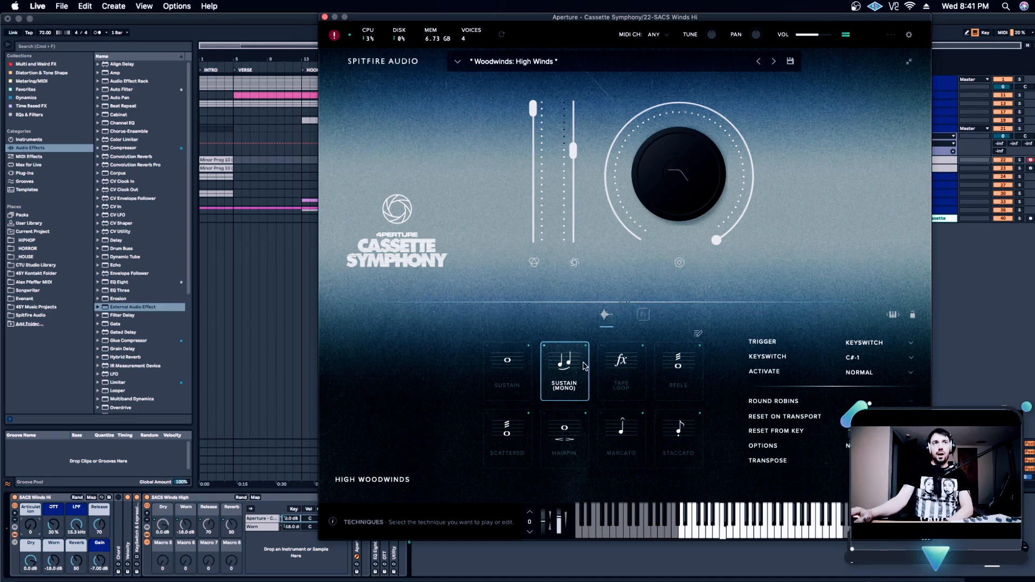
pyautogui.click(645, 318)
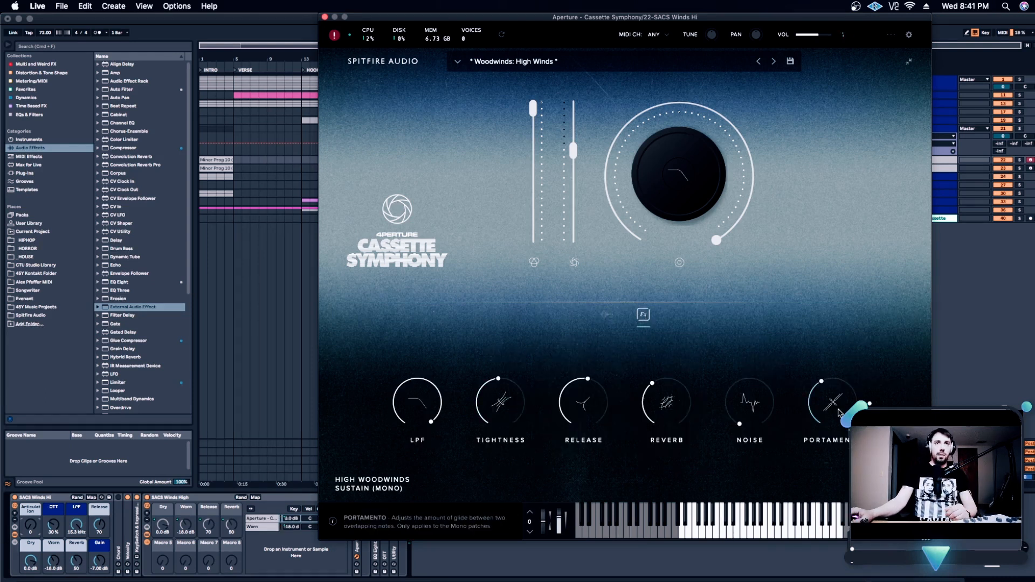
pyautogui.moveTo(840, 414)
pyautogui.mouseDown()
pyautogui.moveTo(844, 376)
pyautogui.moveTo(839, 424)
pyautogui.mouseUp()
pyautogui.click(605, 321)
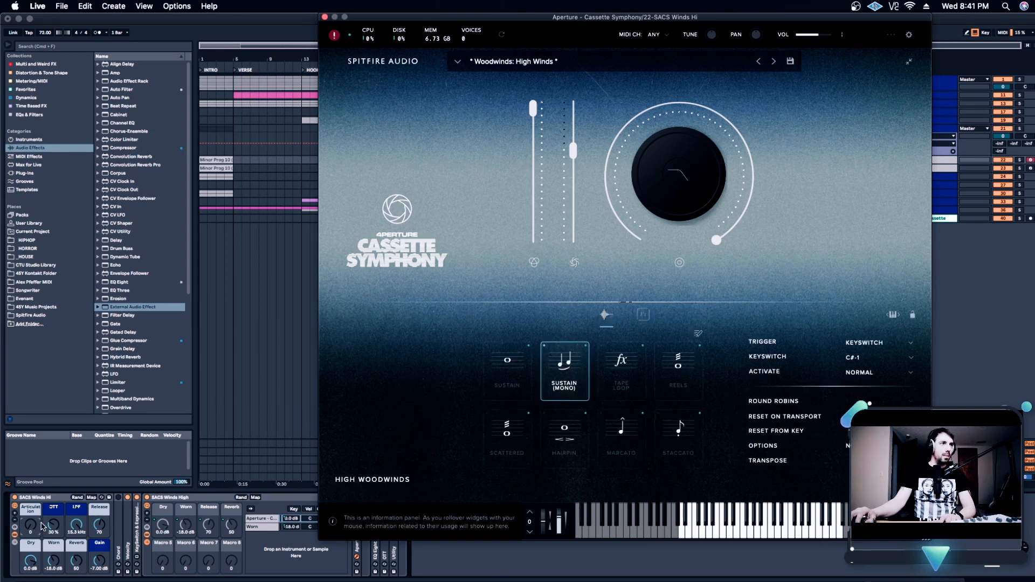
# Audition the Tape Loop, Reels, Scattered, Hairpin and Marcato techniques with the Articulation macro, and return it to 0 for Sustain
pyautogui.moveTo(30, 527)
pyautogui.mouseDown()
pyautogui.moveTo(29, 510)
pyautogui.moveTo(28, 529)
pyautogui.mouseUp()
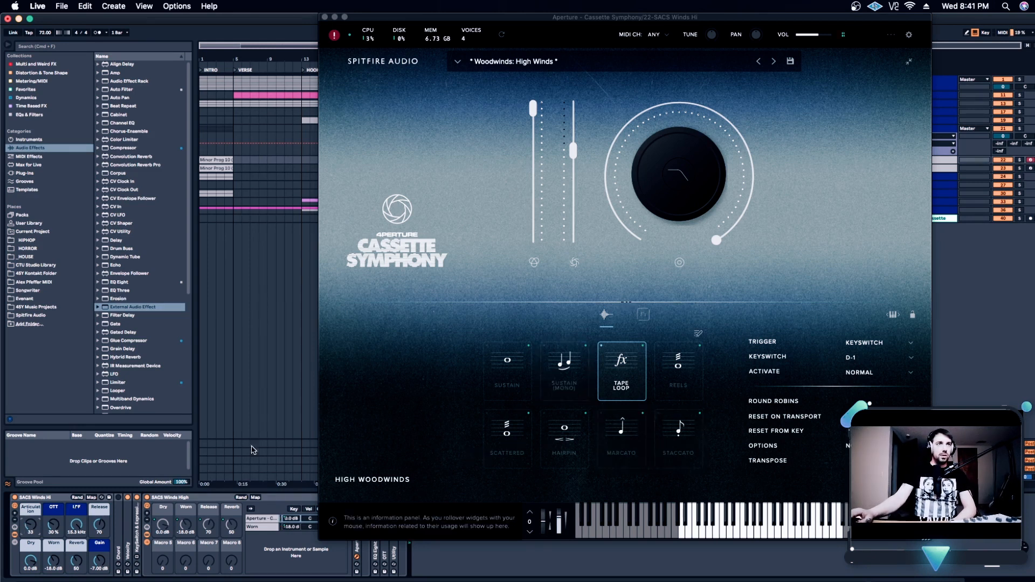
pyautogui.moveTo(31, 526); pyautogui.dragTo(31, 519)
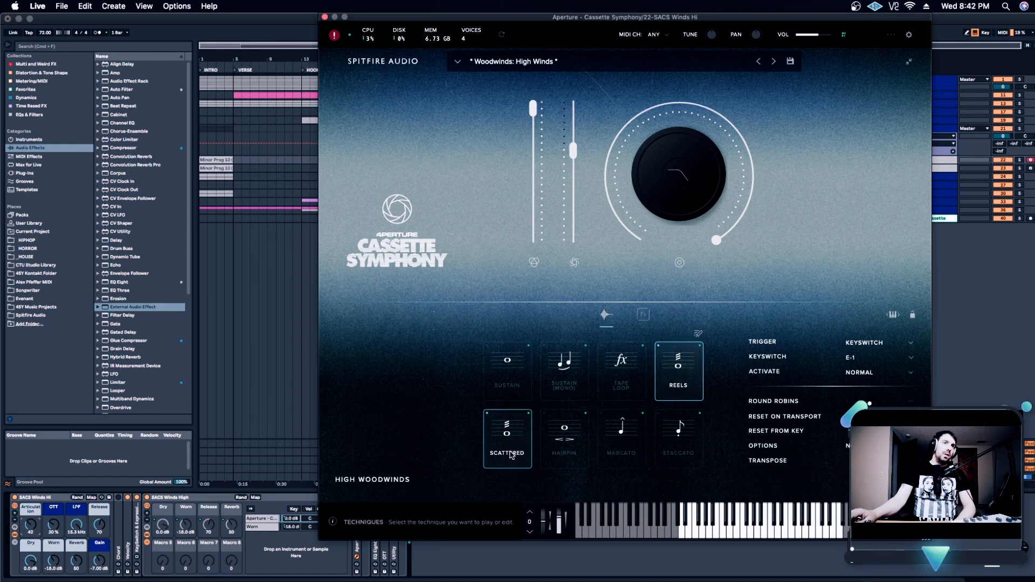
pyautogui.click(489, 438)
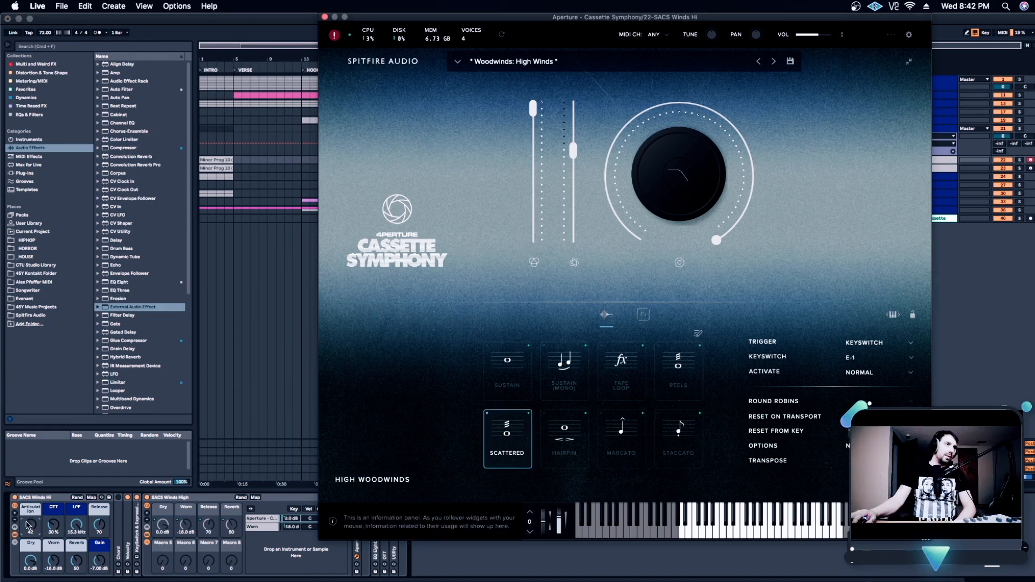
pyautogui.moveTo(27, 523)
pyautogui.mouseDown()
pyautogui.moveTo(27, 505)
pyautogui.moveTo(28, 527)
pyautogui.mouseUp()
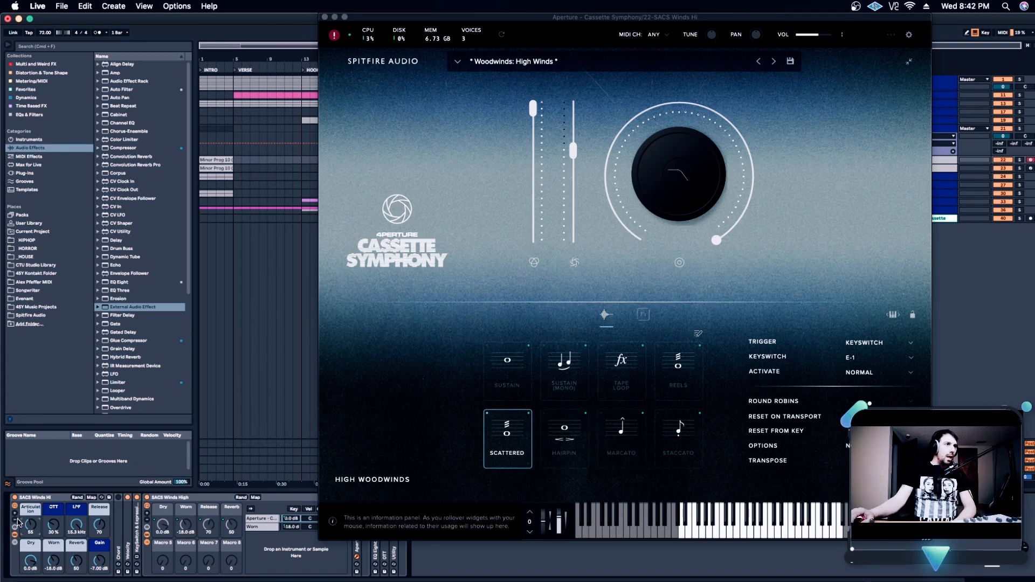
pyautogui.moveTo(28, 524); pyautogui.dragTo(29, 517)
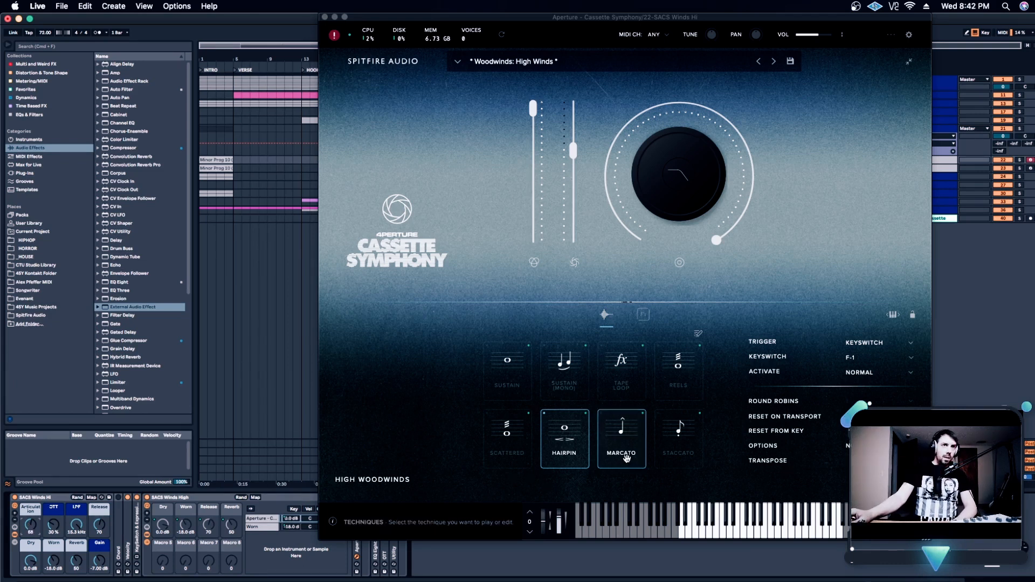
pyautogui.moveTo(30, 524); pyautogui.dragTo(31, 520)
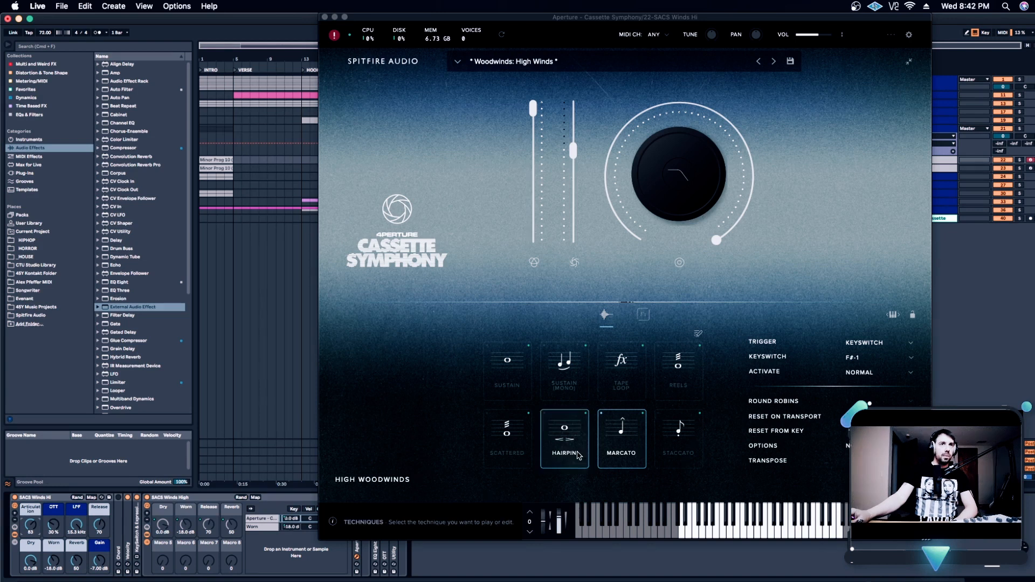
pyautogui.moveTo(37, 526); pyautogui.dragTo(37, 539)
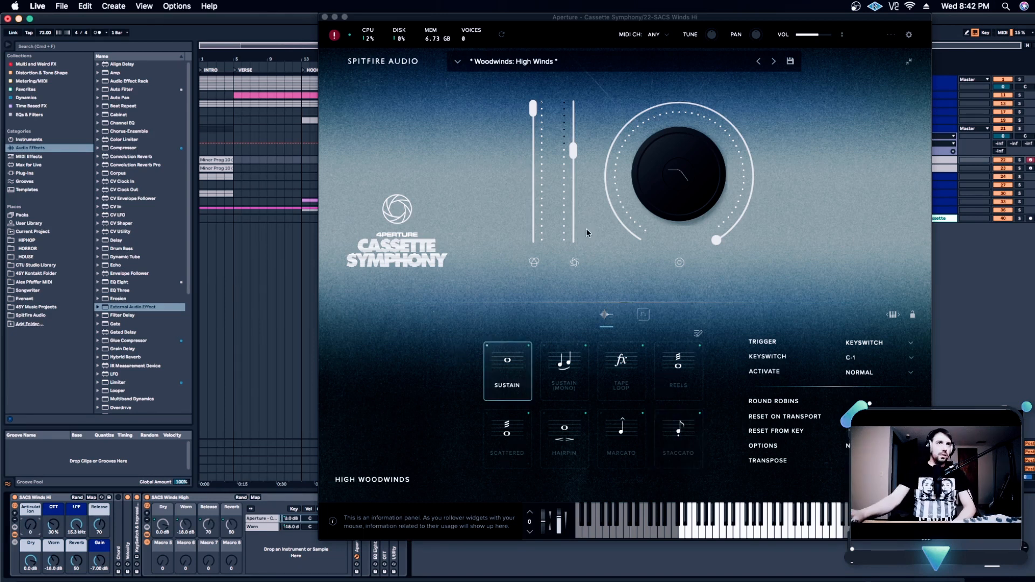
# Examine the LPF, Tightness, Release, Reverb and Noise controls of the High Winds patch, and return to its techniques
pyautogui.click(643, 316)
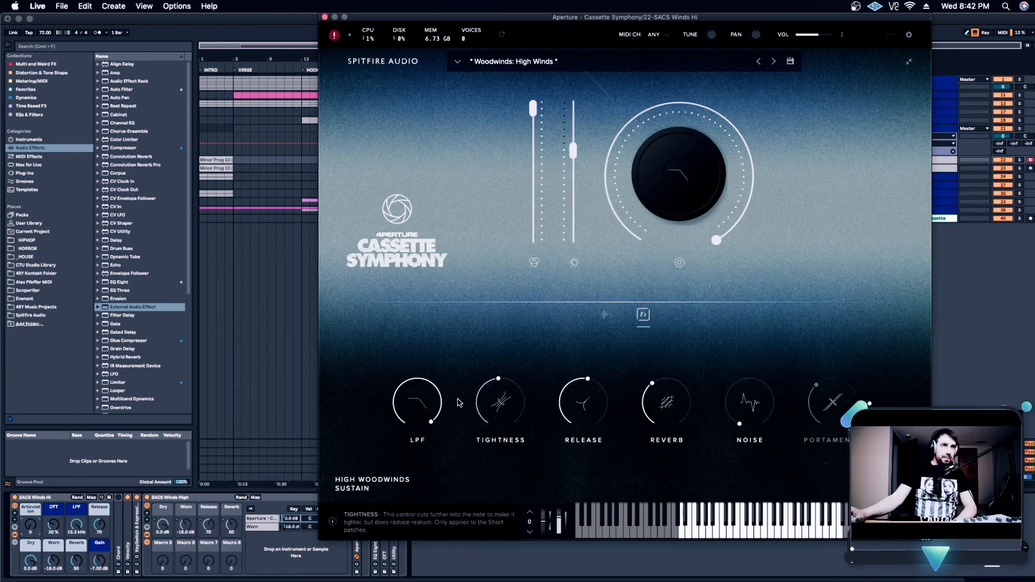
pyautogui.moveTo(424, 399)
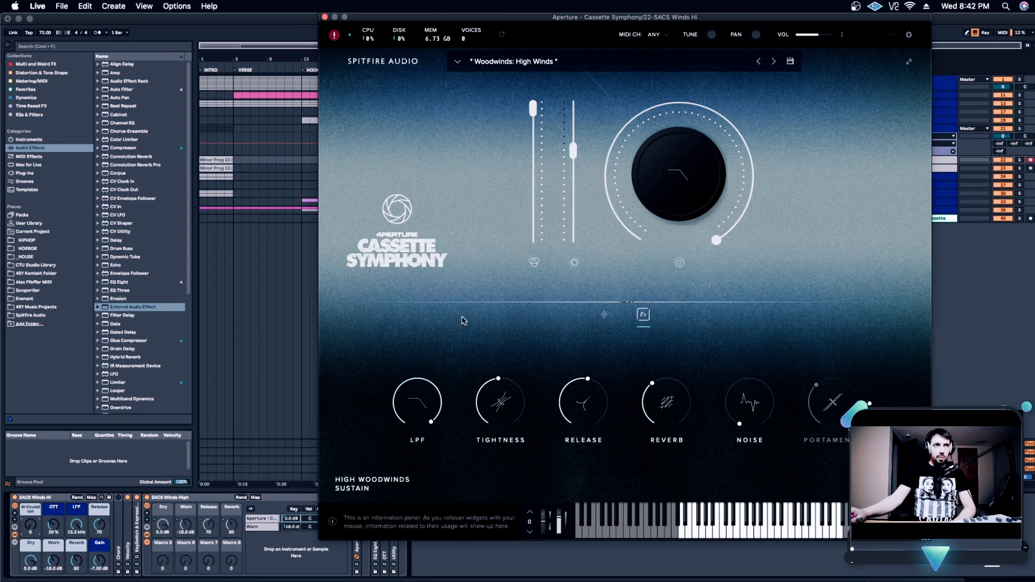
pyautogui.moveTo(513, 410)
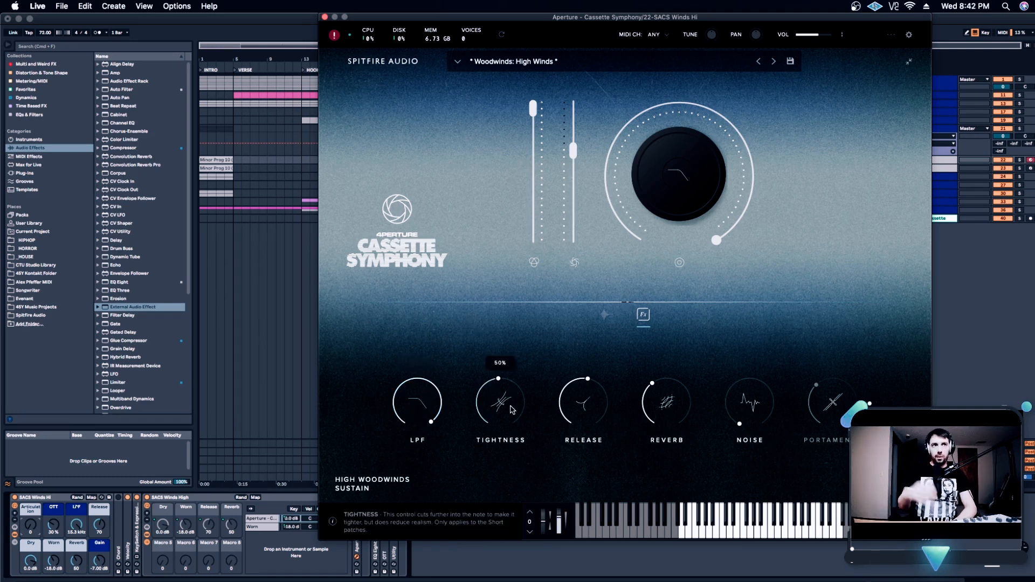
pyautogui.moveTo(589, 396)
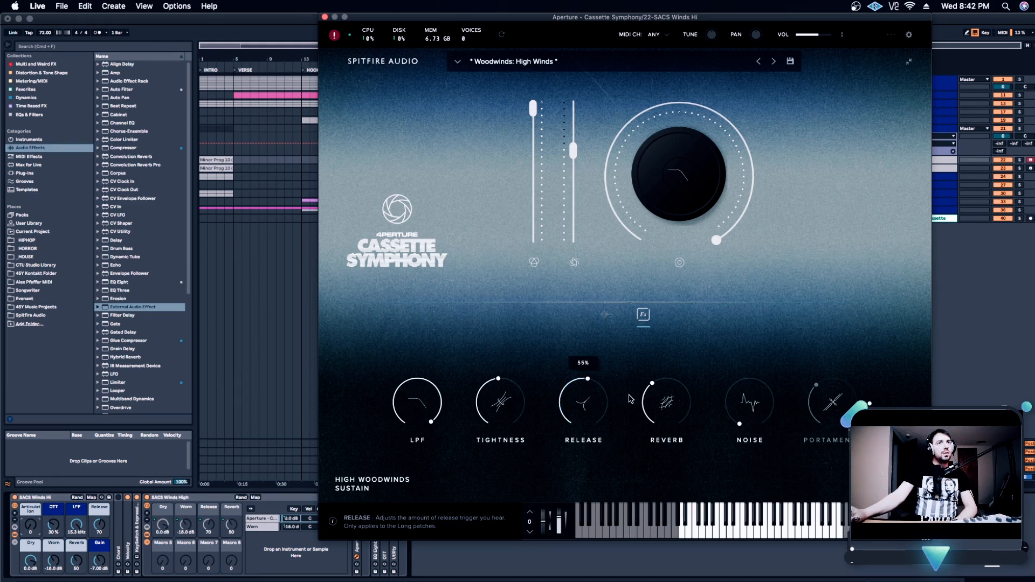
pyautogui.moveTo(659, 402)
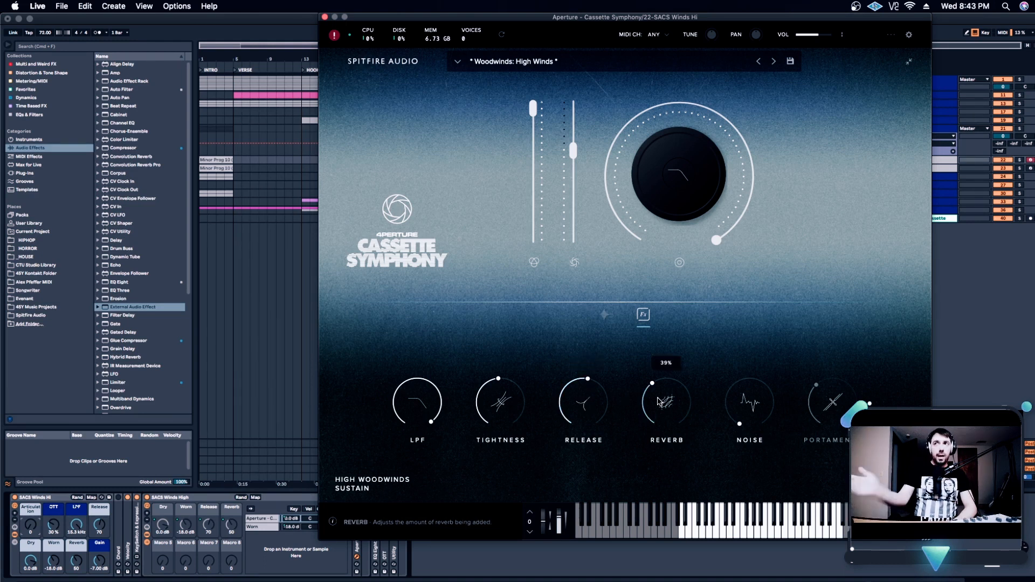
pyautogui.moveTo(751, 404)
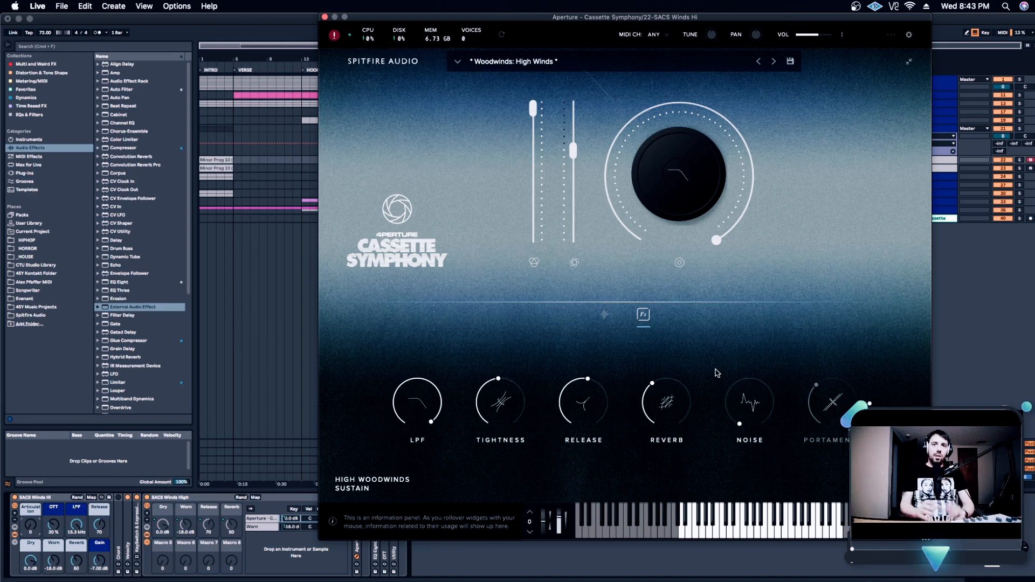
pyautogui.click(605, 315)
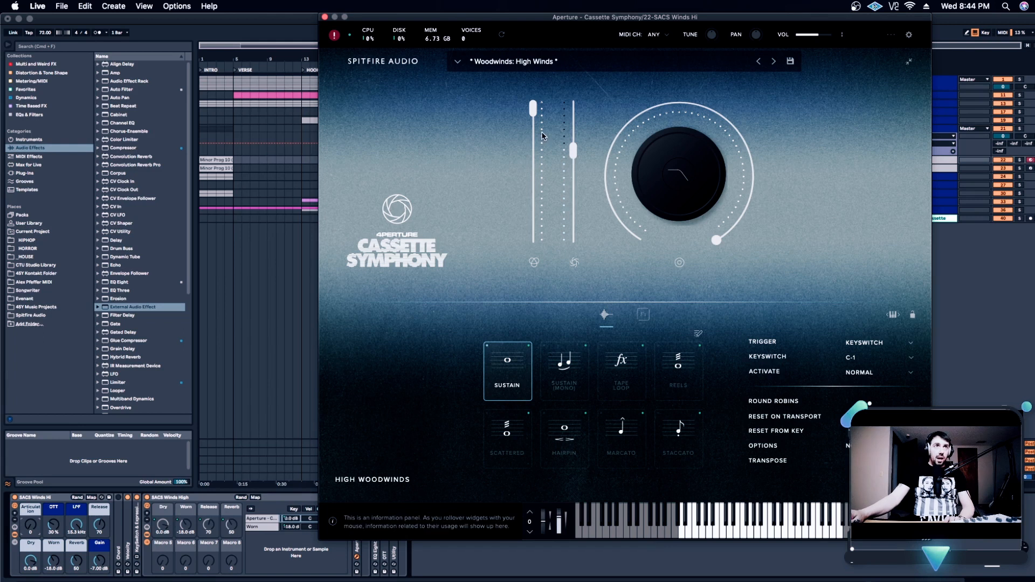
# Raise the High Winds patch's dynamics to the maximum and close the instrument window
pyautogui.moveTo(574, 152); pyautogui.dragTo(576, 131)
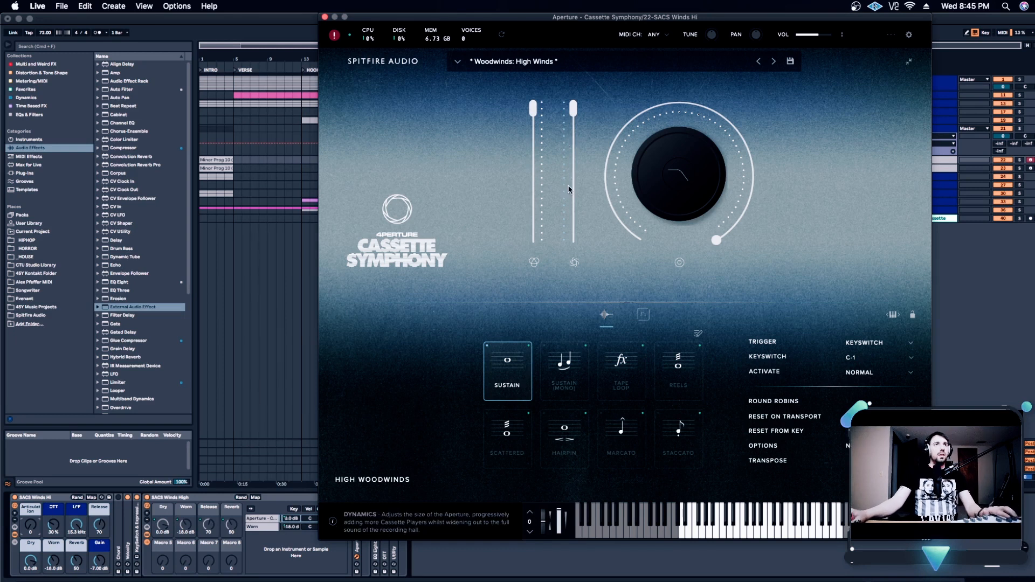
pyautogui.click(326, 17)
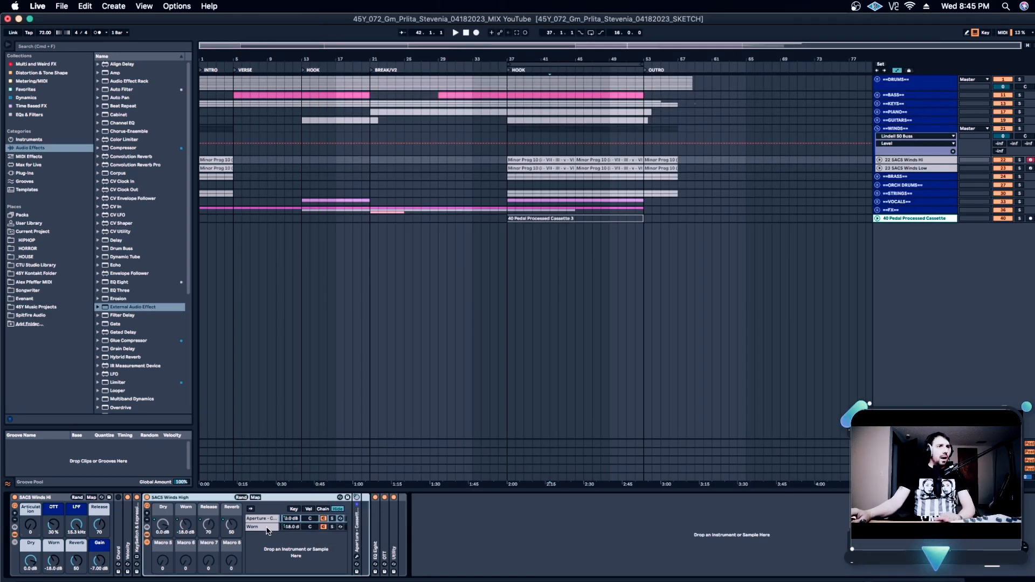
# Set the rack's Dry macro to -inf dB and Worn to 0.0 dB, and open the Worn chain's Cassette Symphony instrument
pyautogui.click(263, 520)
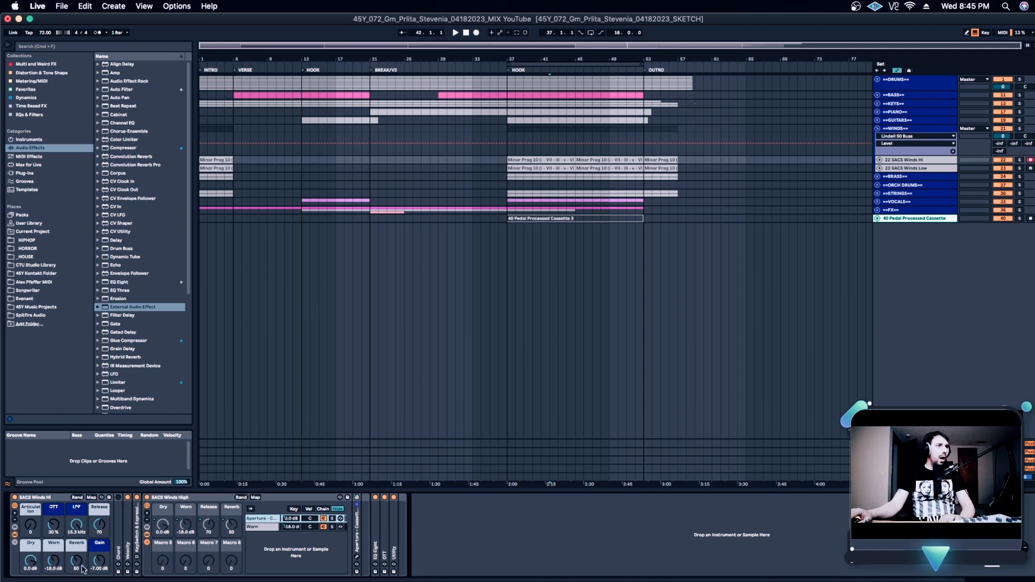
pyautogui.moveTo(28, 562); pyautogui.dragTo(28, 581)
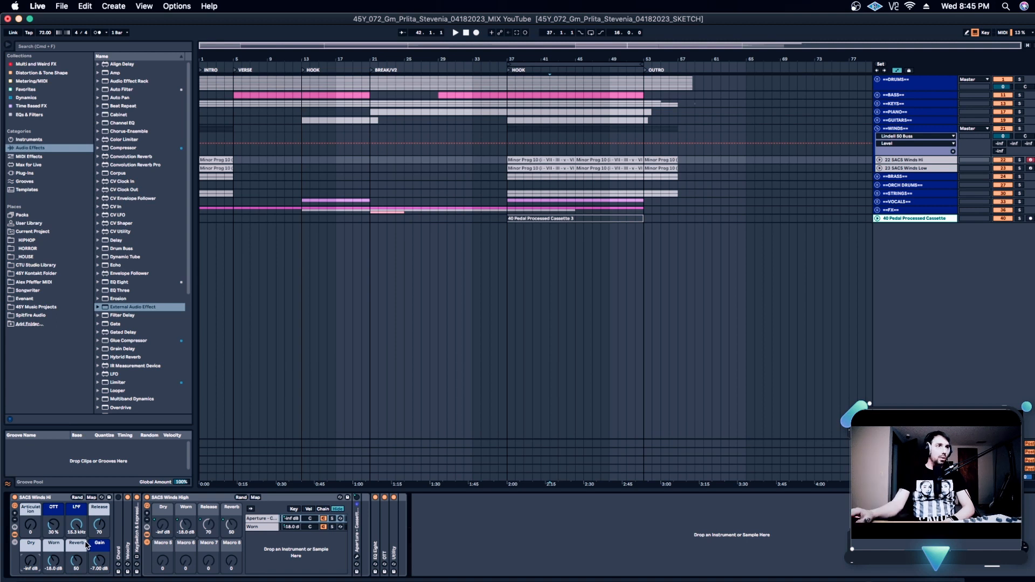
pyautogui.doubleClick(52, 563)
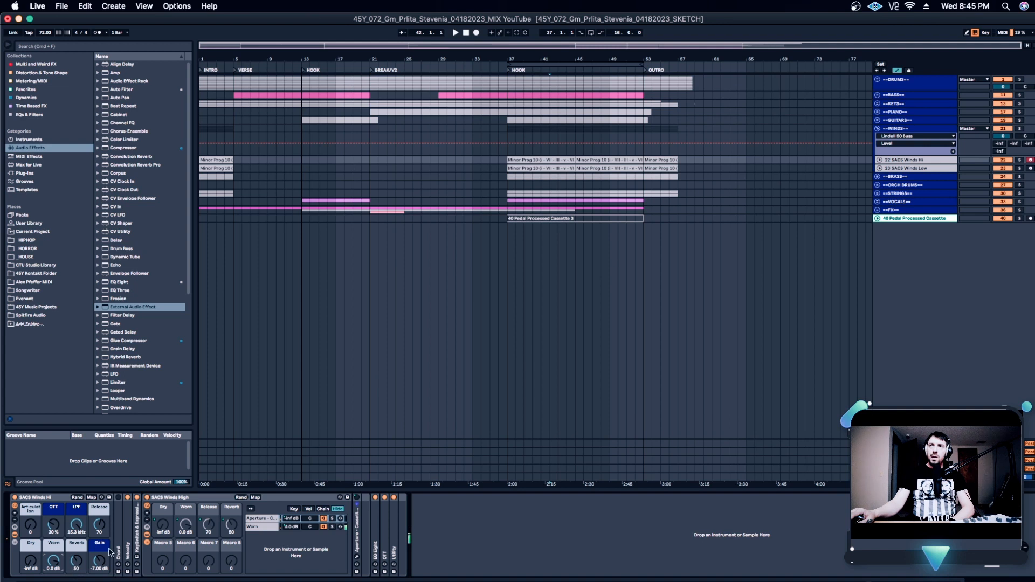
pyautogui.click(264, 526)
pyautogui.click(356, 564)
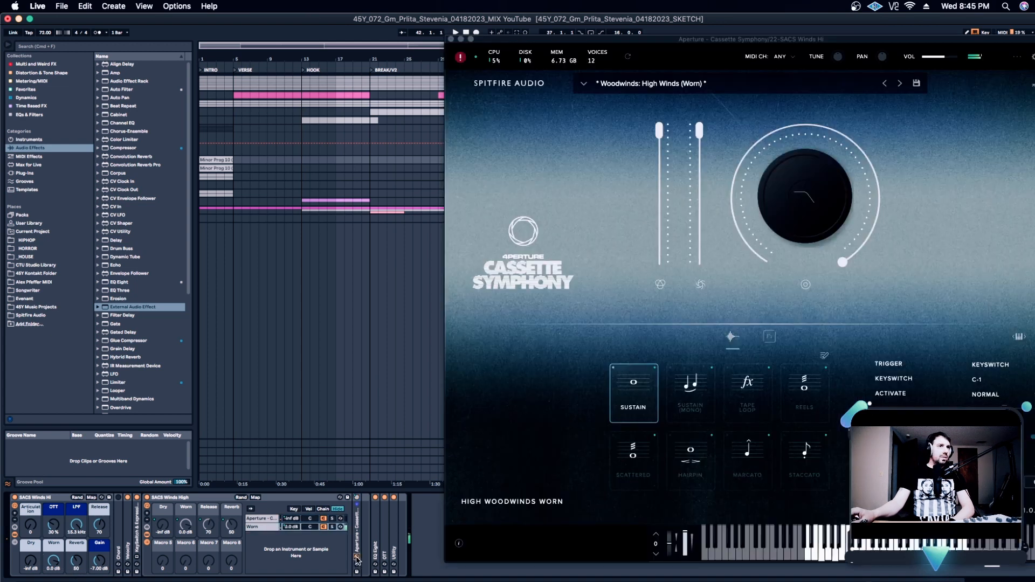
pyautogui.moveTo(785, 41); pyautogui.dragTo(741, 25)
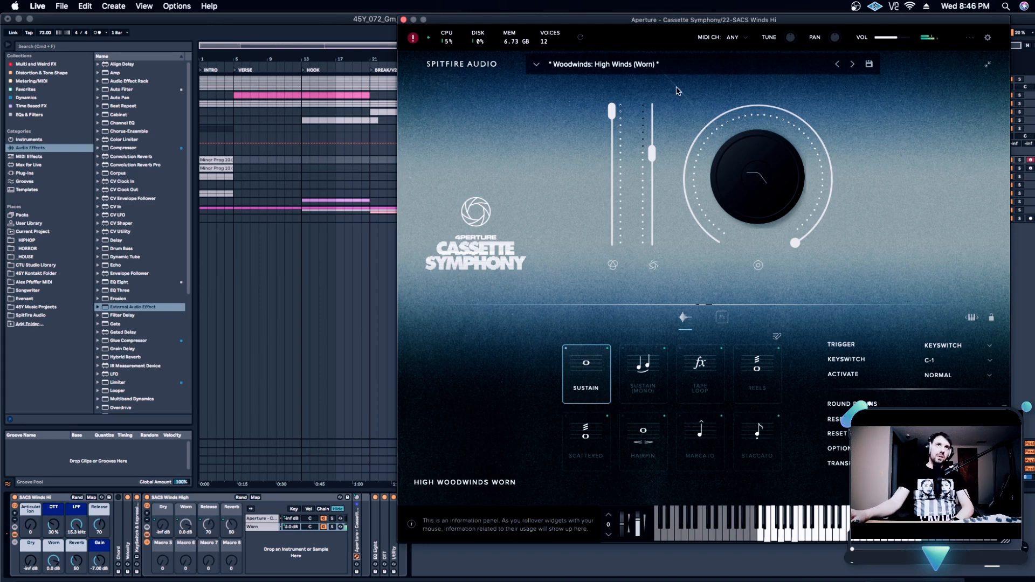
# Blend both layers by setting the Dry macro to 0.0 dB and the Worn macro to about -10.08 dB
pyautogui.moveTo(54, 561); pyautogui.dragTo(30, 513)
pyautogui.moveTo(55, 562)
pyautogui.mouseDown()
pyautogui.moveTo(55, 573)
pyautogui.moveTo(55, 562)
pyautogui.mouseUp()
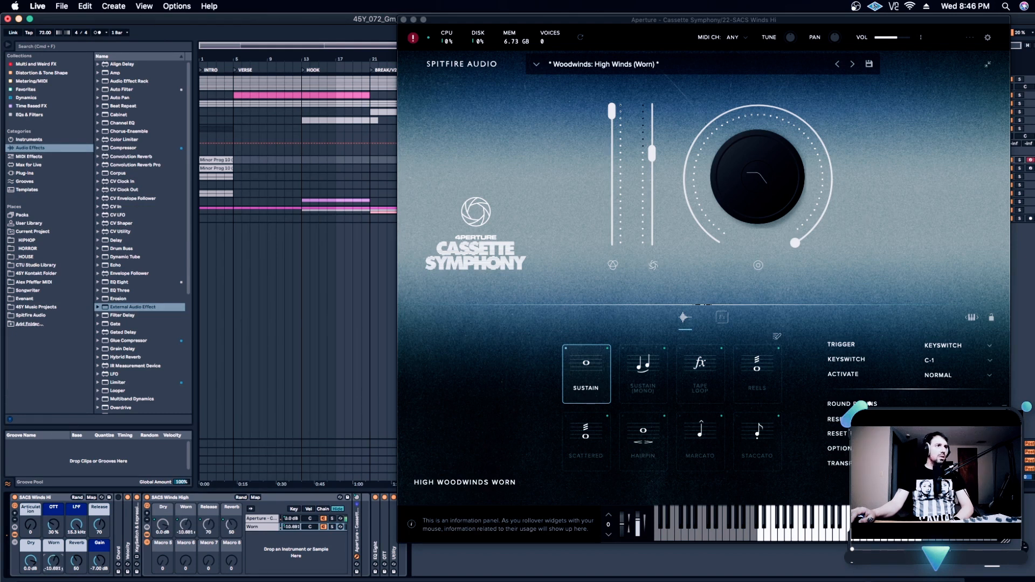
pyautogui.moveTo(55, 560); pyautogui.dragTo(54, 561)
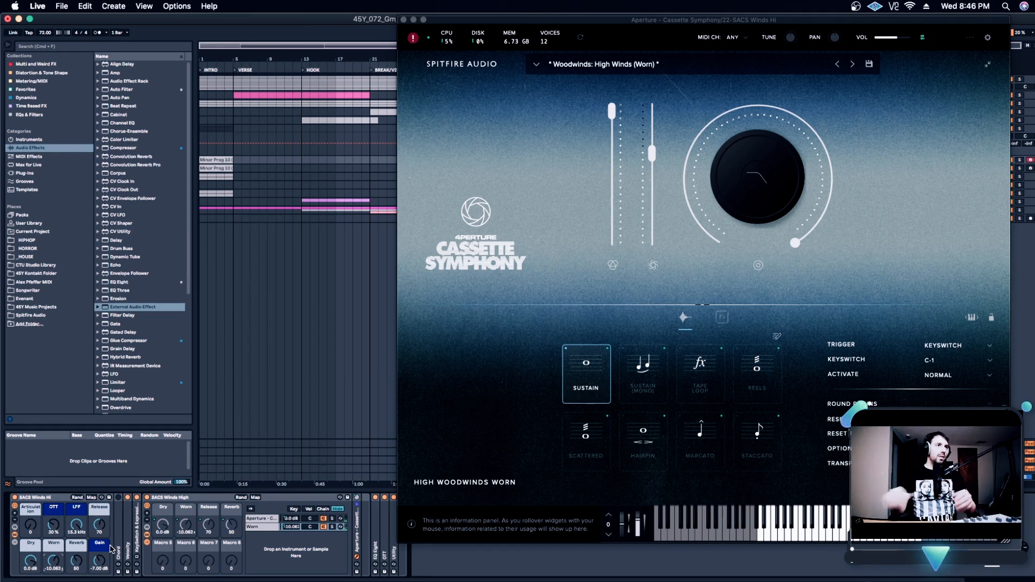
# Close the worn Cassette Symphony instrument window and leave the nested SACS Winds High rack collapsed
pyautogui.doubleClick(175, 498)
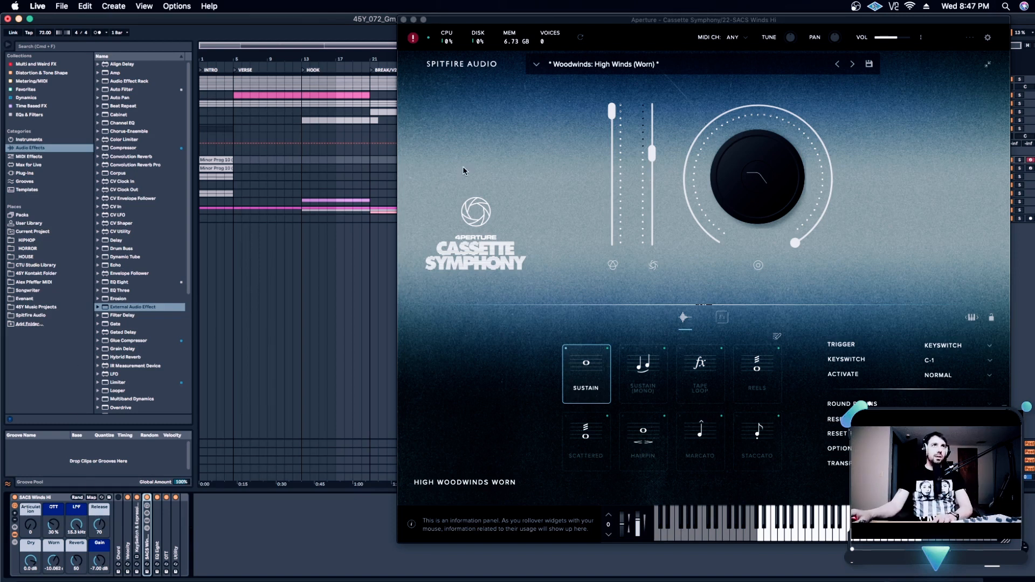
pyautogui.click(404, 20)
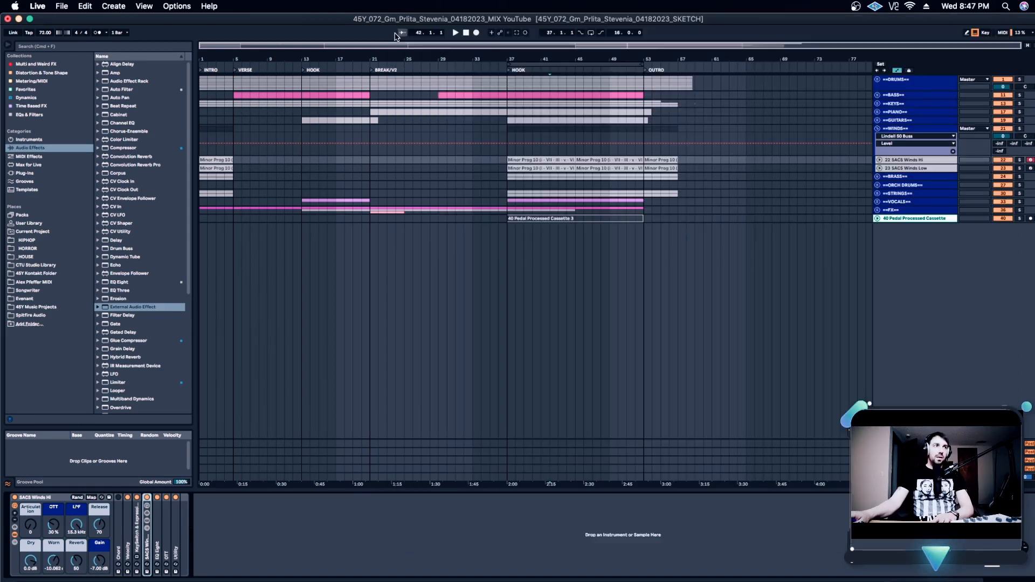
pyautogui.doubleClick(148, 546)
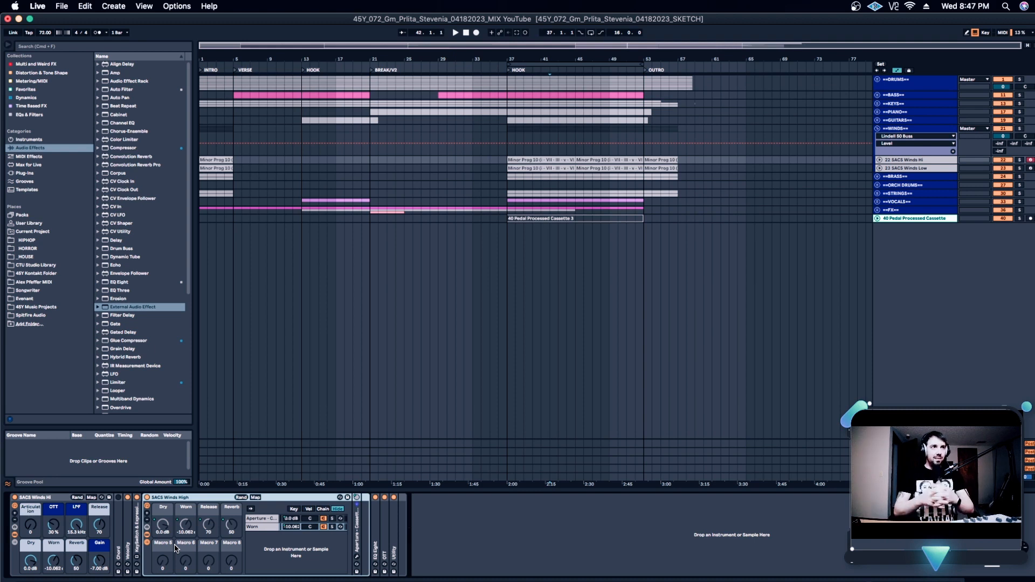
pyautogui.doubleClick(182, 499)
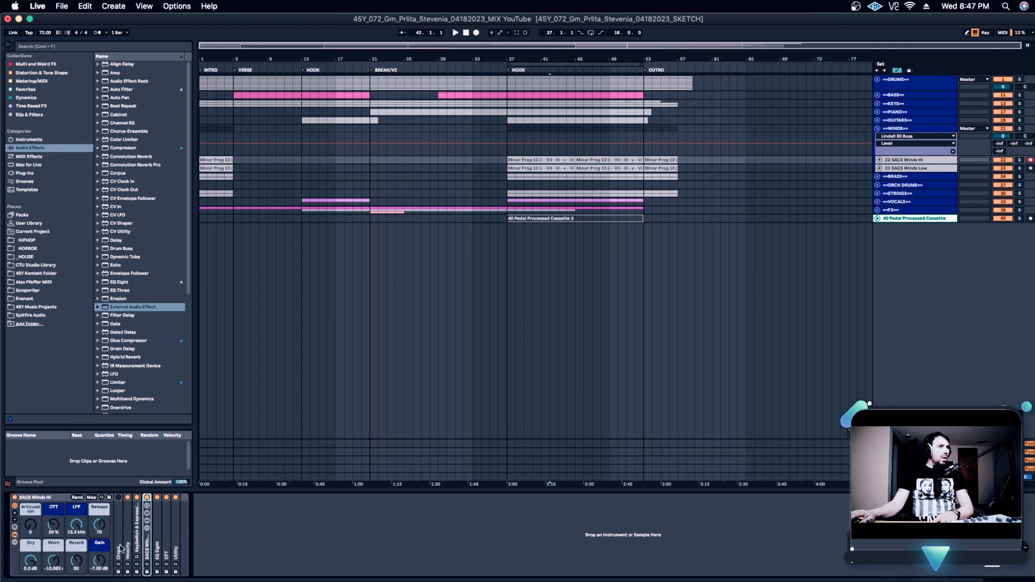
# Open the dry High Winds instrument in the SACS Winds High rack, inspect its memory usage breakdown, and close its window
pyautogui.doubleClick(143, 540)
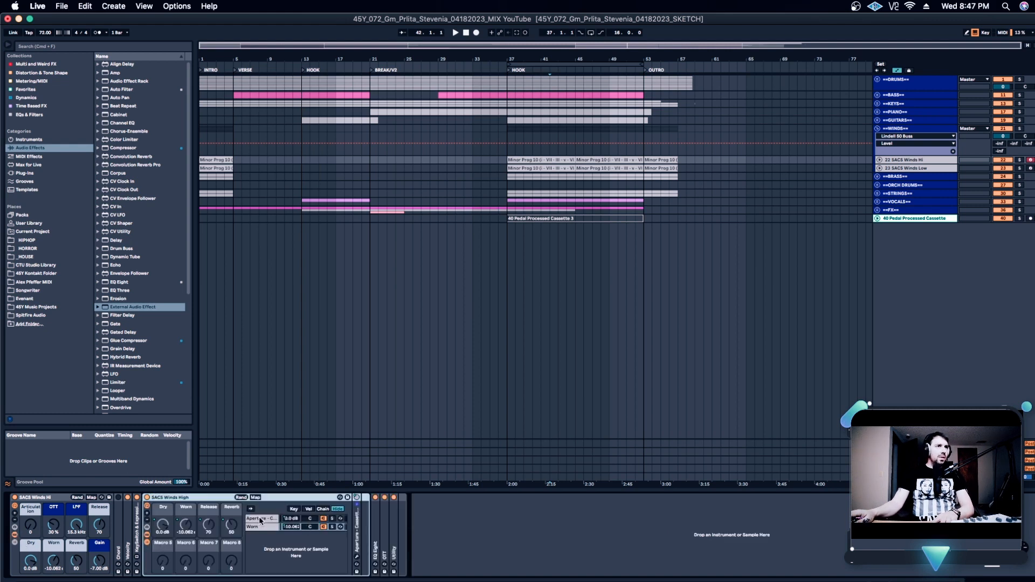
pyautogui.click(357, 557)
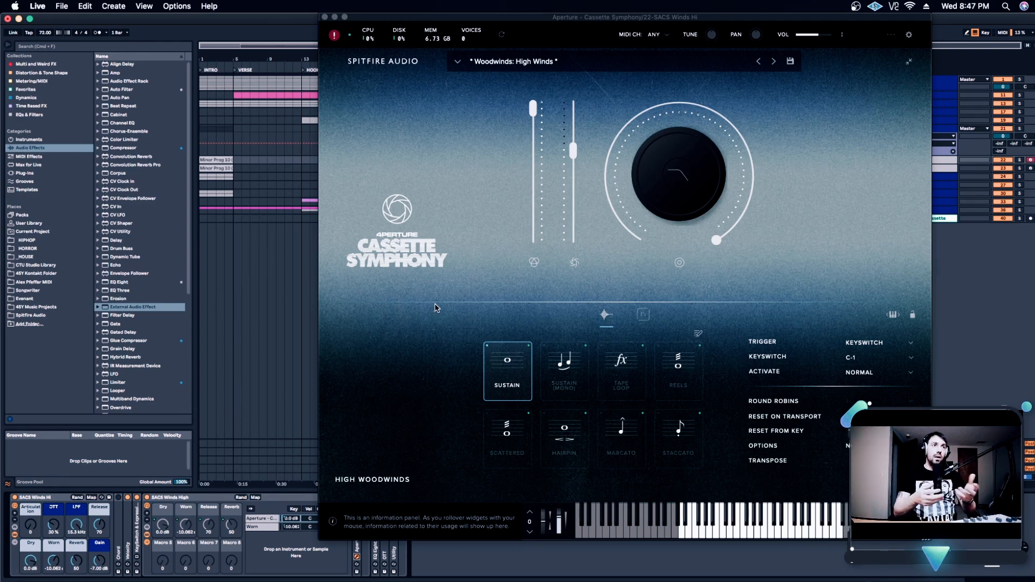
pyautogui.click(436, 40)
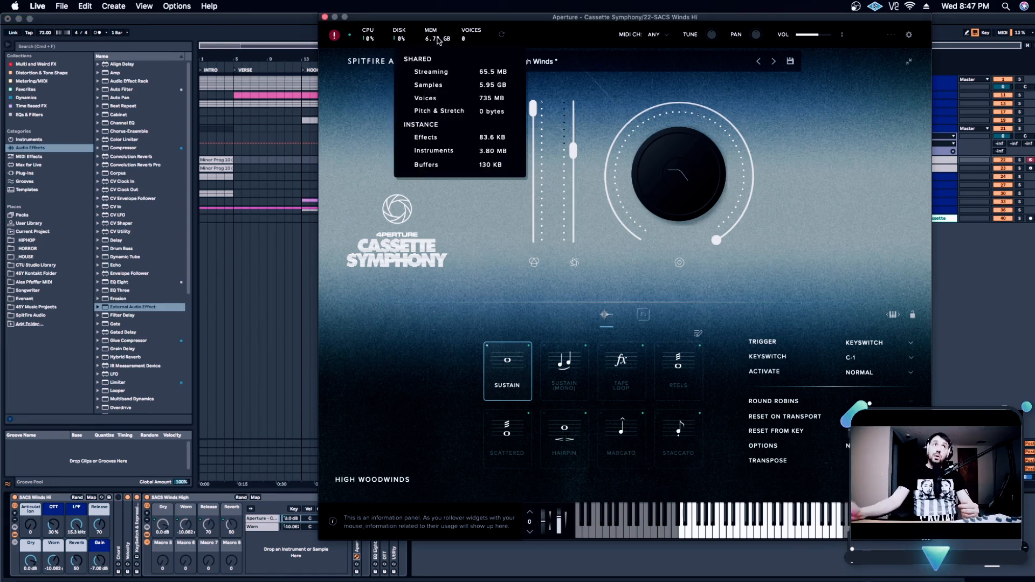
pyautogui.click(438, 38)
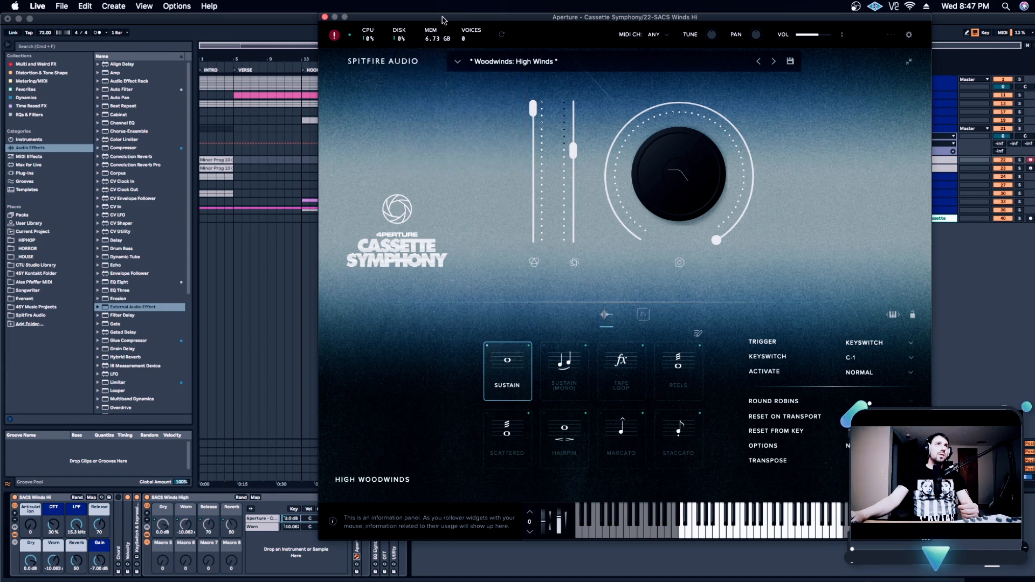
pyautogui.click(325, 16)
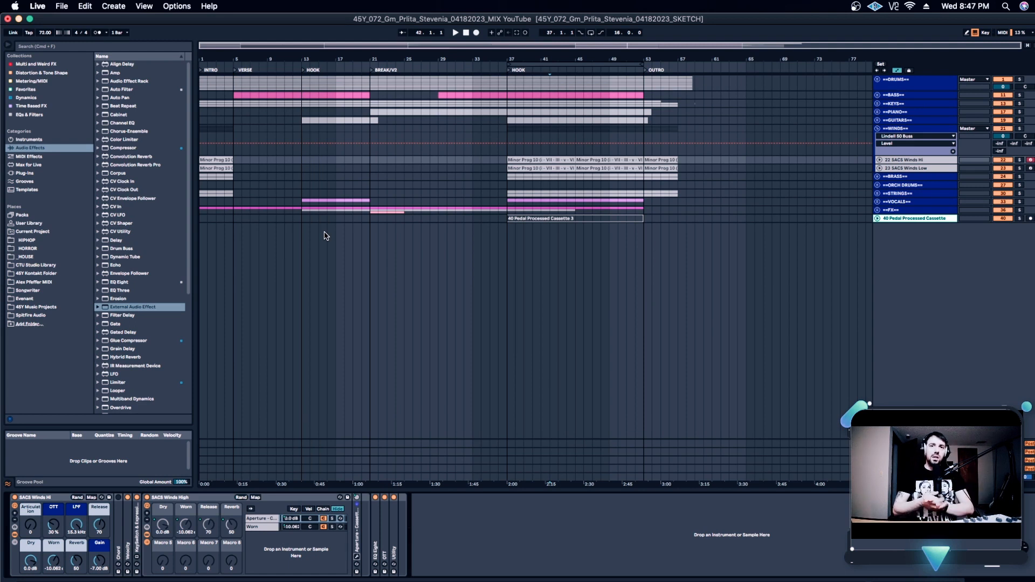
# Hide the devices inside the SACS Winds Hi rack and unfold the STRINGS group in the arrangement
pyautogui.doubleClick(178, 498)
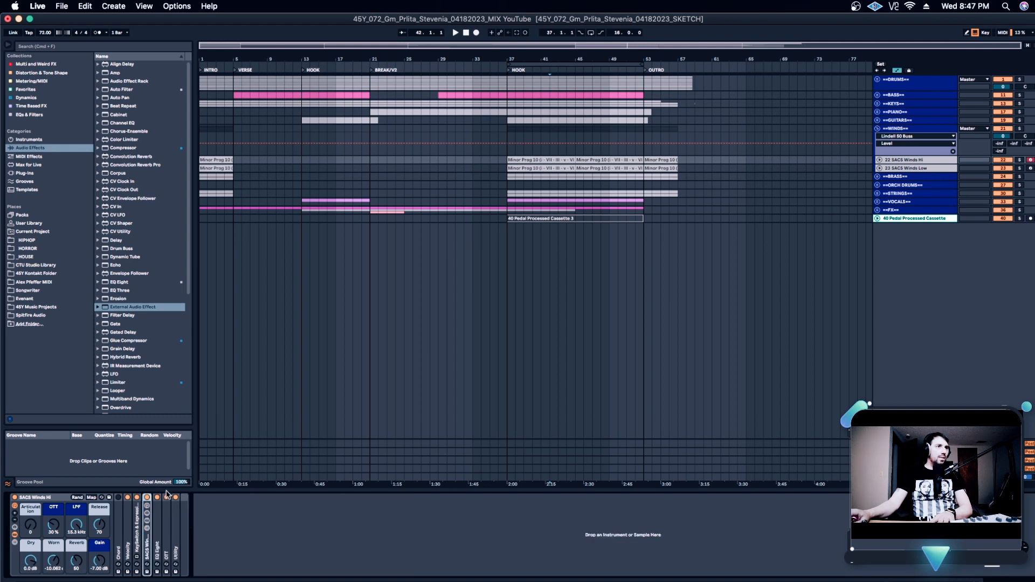
pyautogui.click(15, 536)
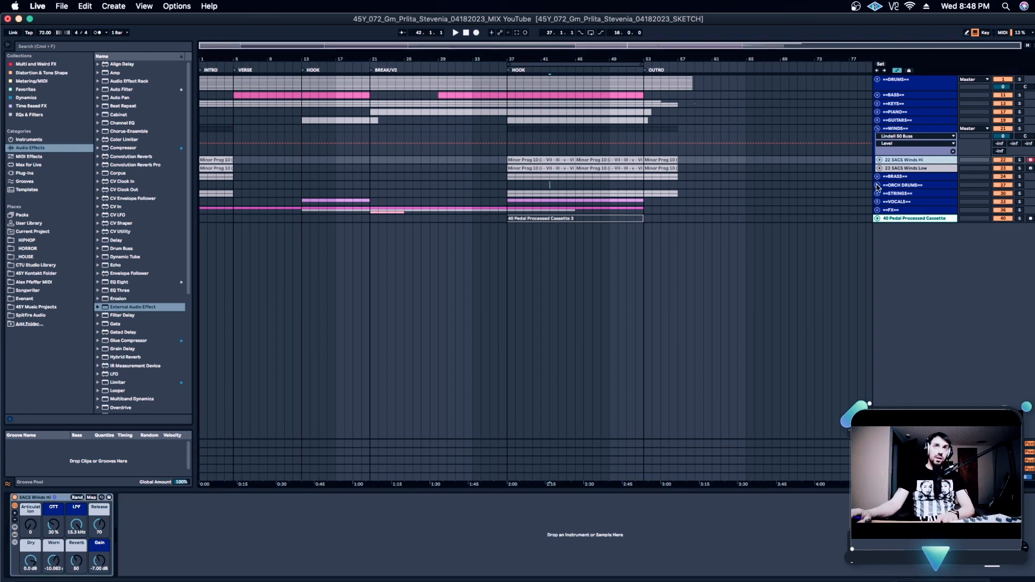
pyautogui.click(877, 193)
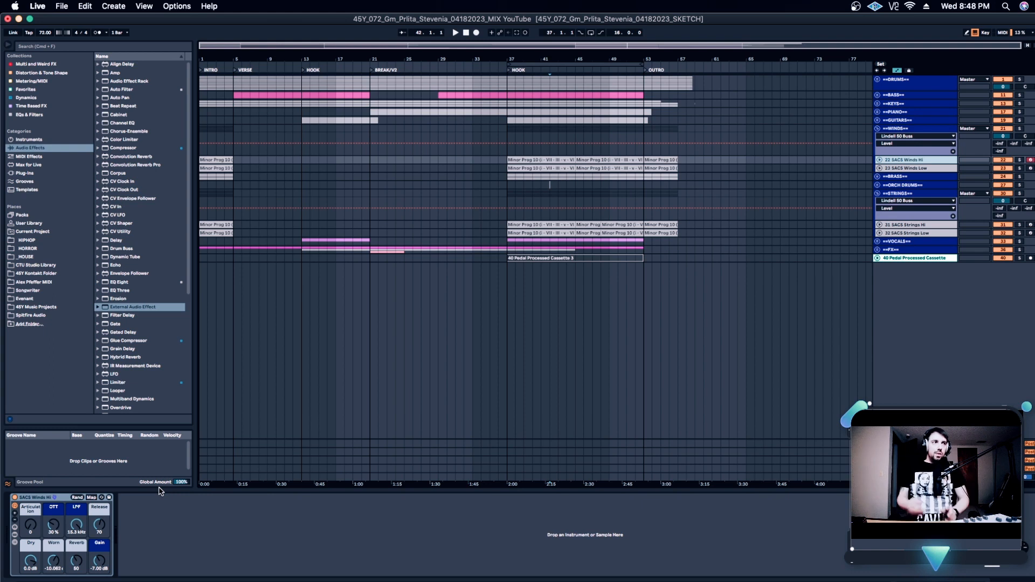
pyautogui.click(591, 348)
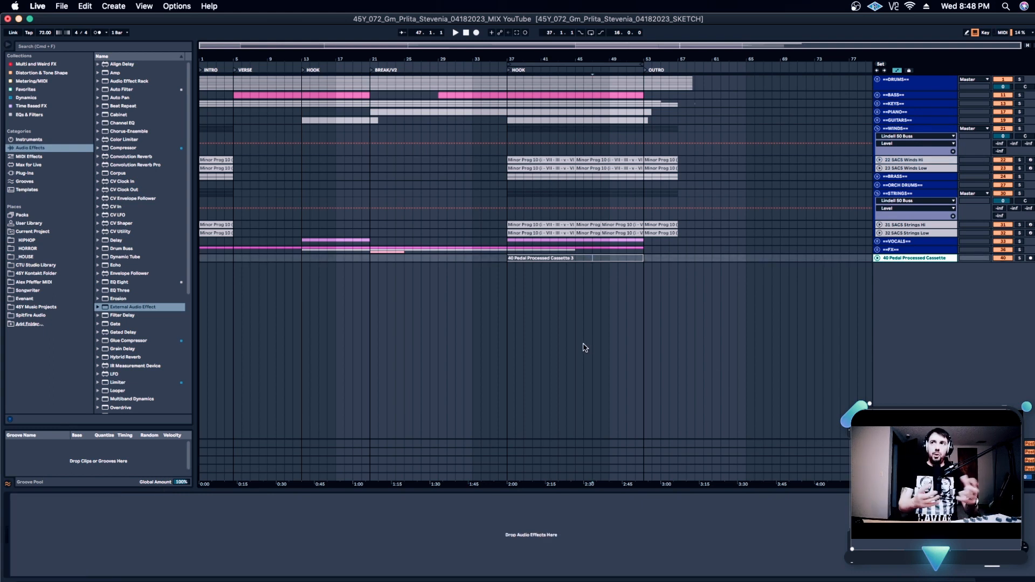
pyautogui.click(594, 353)
pyautogui.click(585, 343)
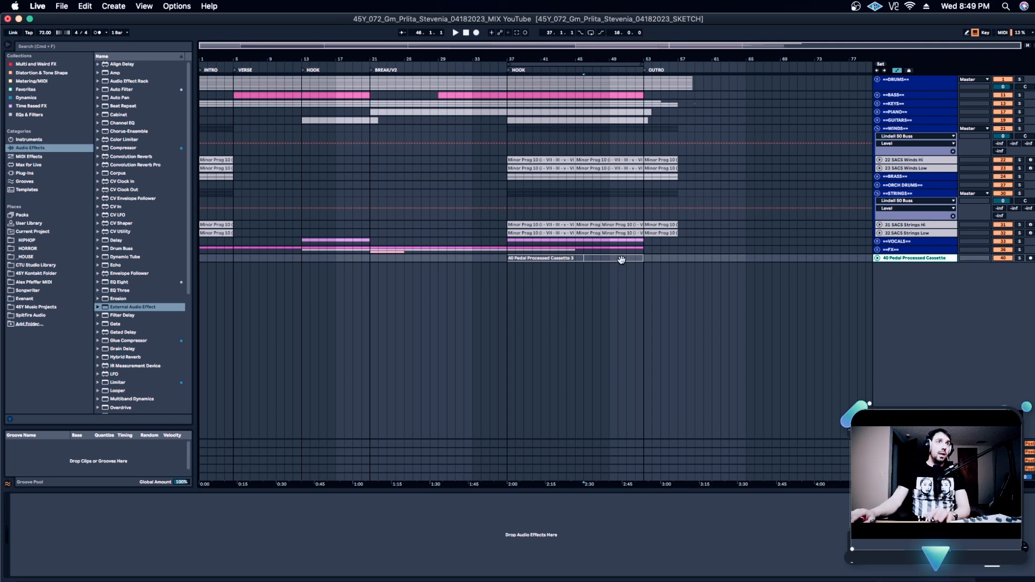
# Activate the Pedal Processed Cassette clip, then solo and unfold its track to audition it from bar 37
pyautogui.click(604, 260)
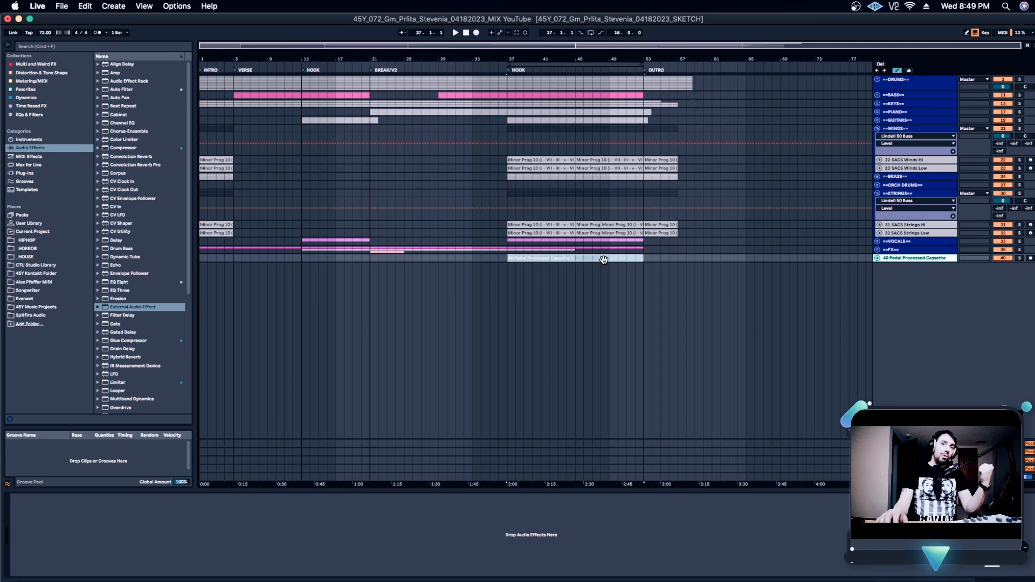
pyautogui.press('0')
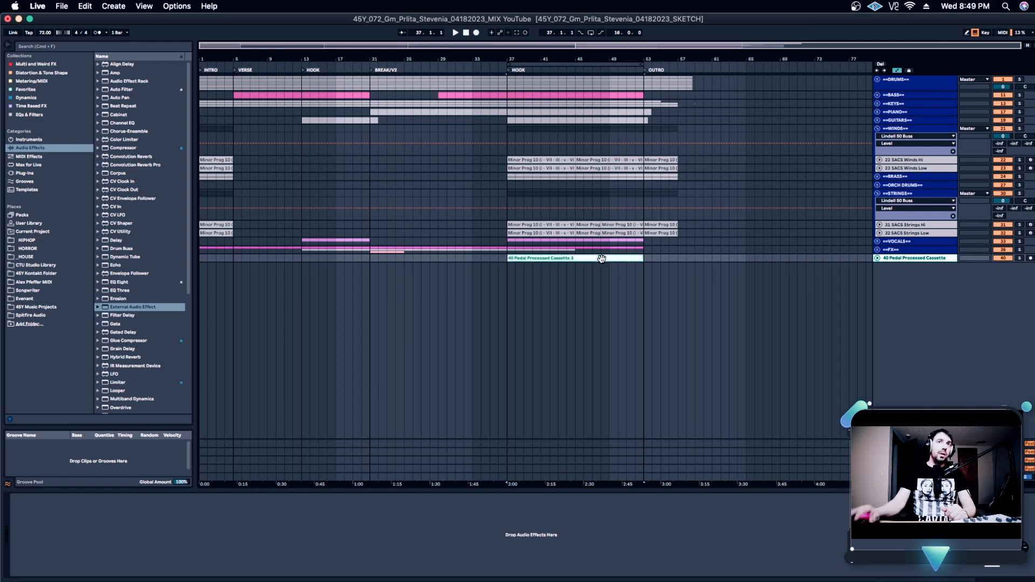
pyautogui.click(1020, 259)
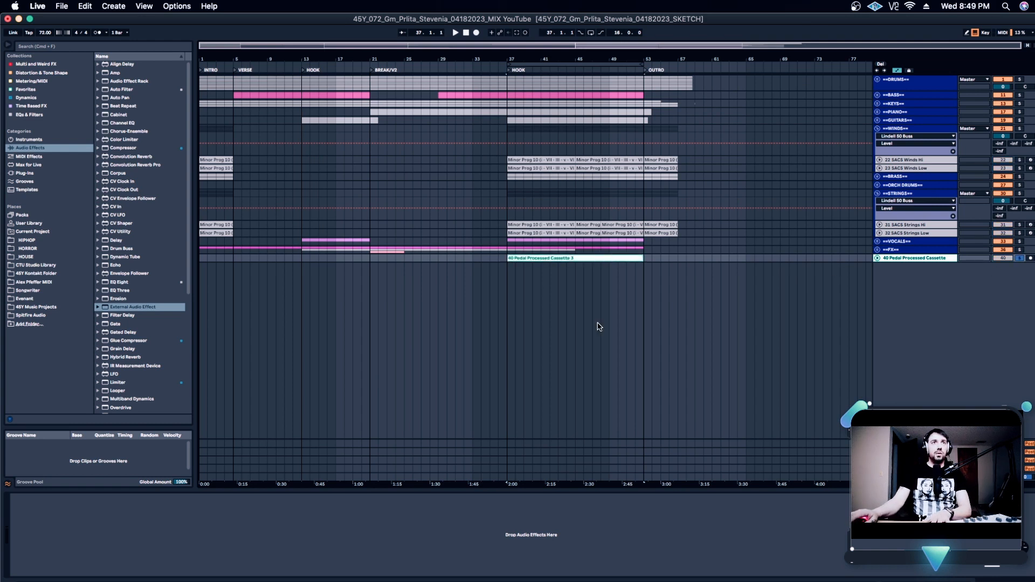
pyautogui.click(878, 258)
pyautogui.click(507, 316)
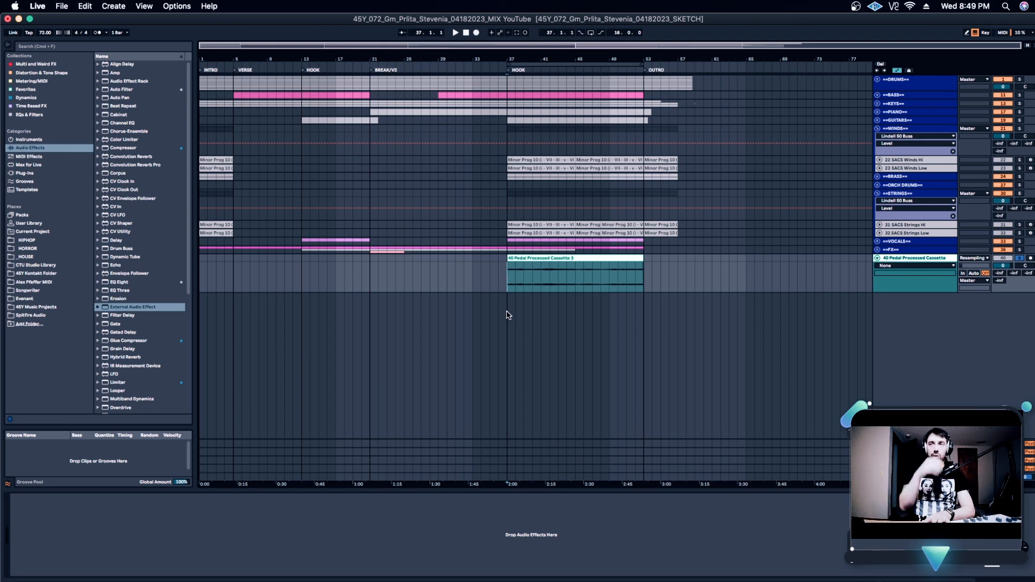
pyautogui.press('space')
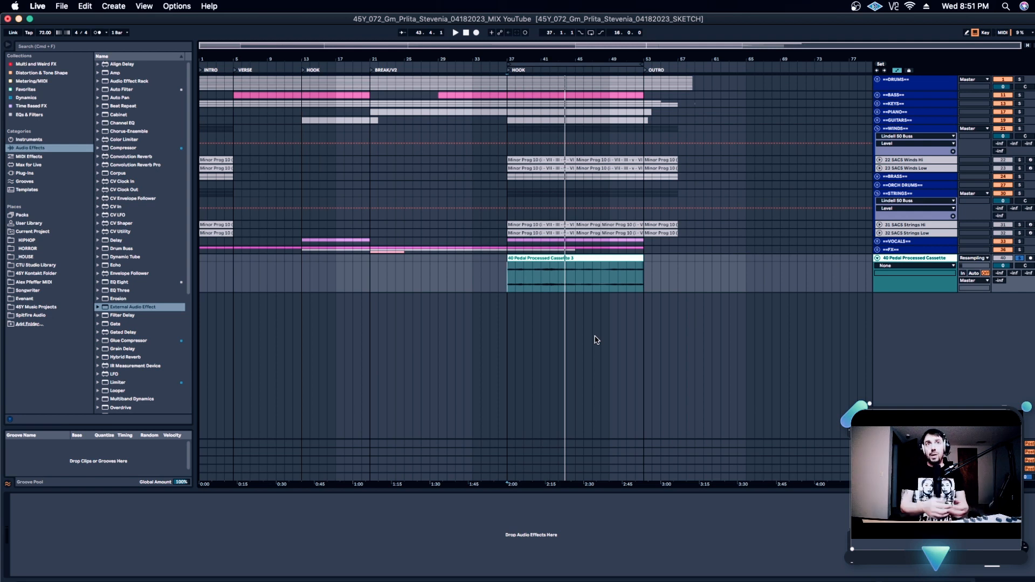
# Deactivate the Pedal Processed Cassette clip, and unsolo and fold its track
pyautogui.click(560, 259)
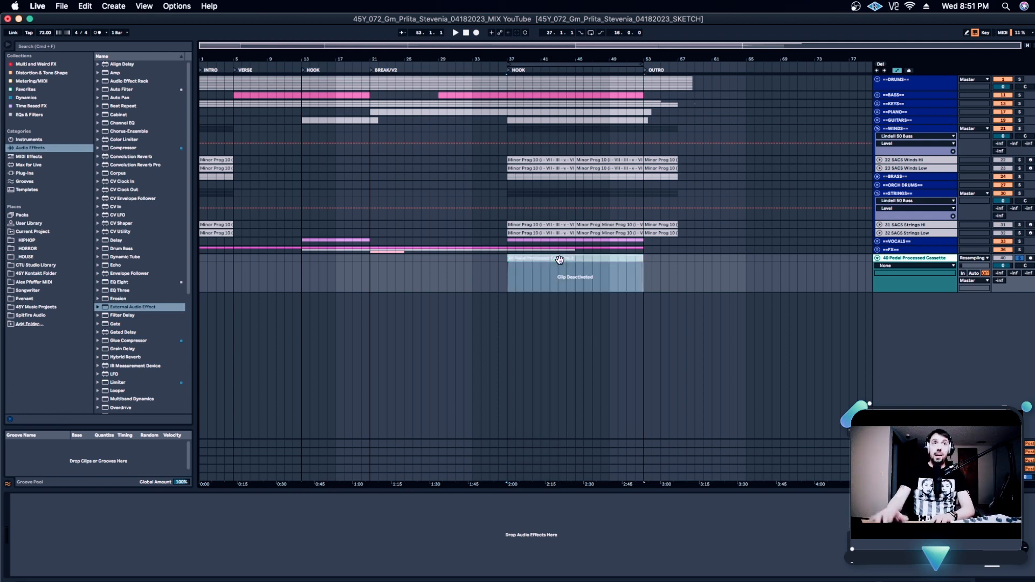
pyautogui.click(877, 259)
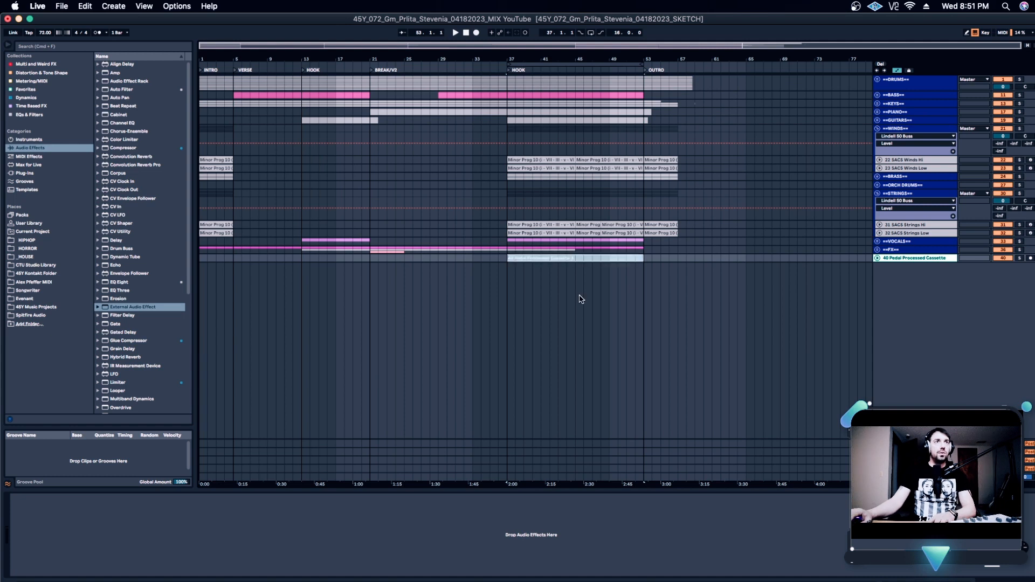
pyautogui.click(566, 276)
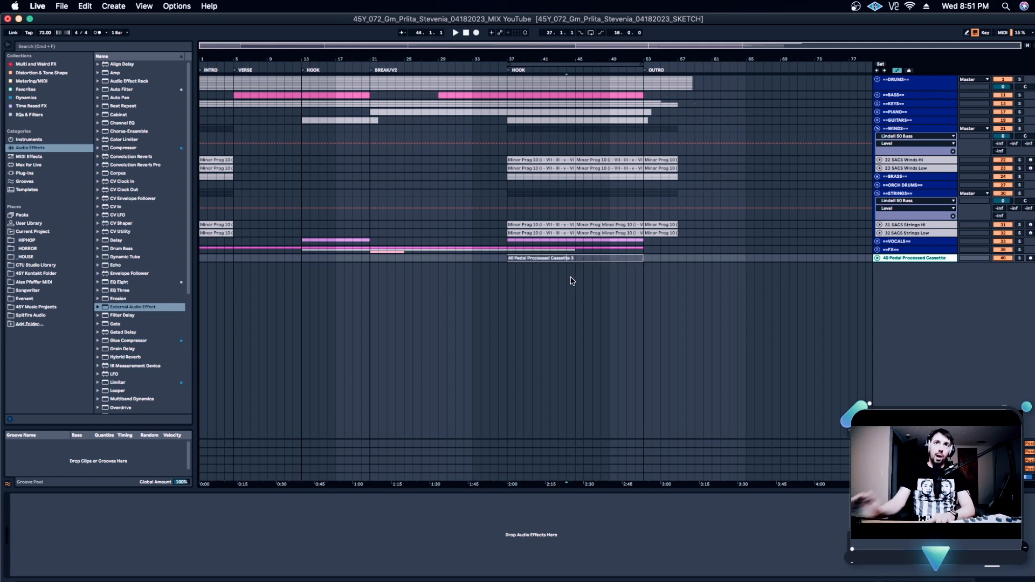